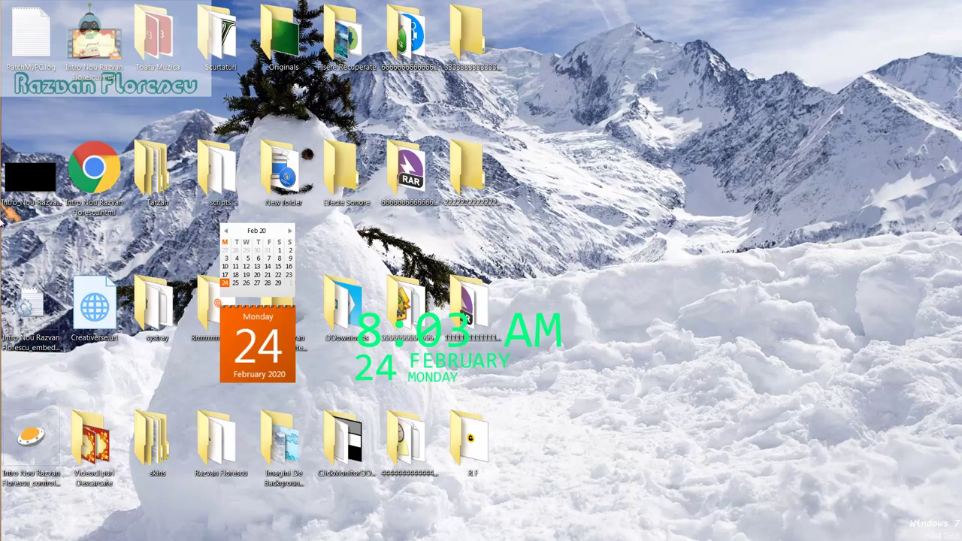
Start Camtasia Studio in evaluation mode and dismiss the upgrade notice.
{"action": "mouse_move", "coordinate": [3, 225]}
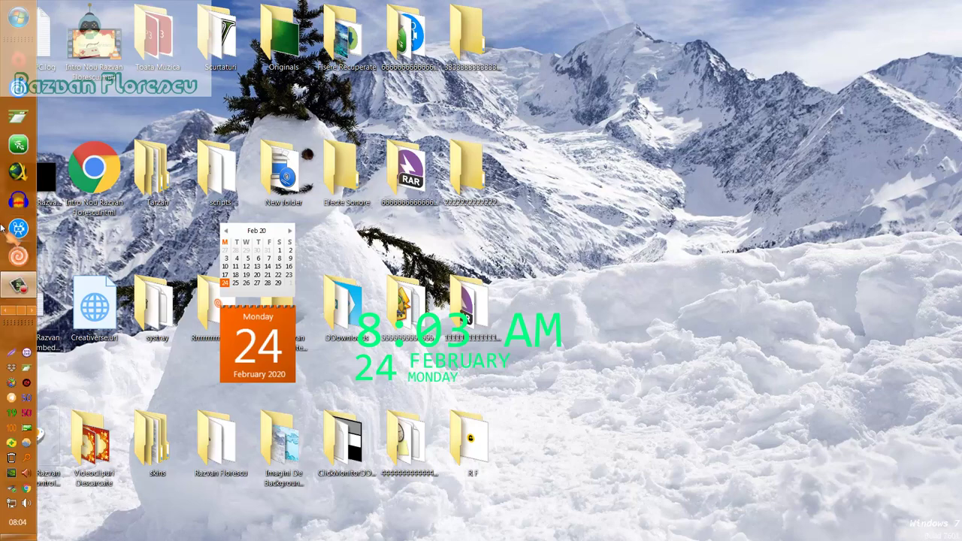
{"action": "left_click", "coordinate": [6, 310]}
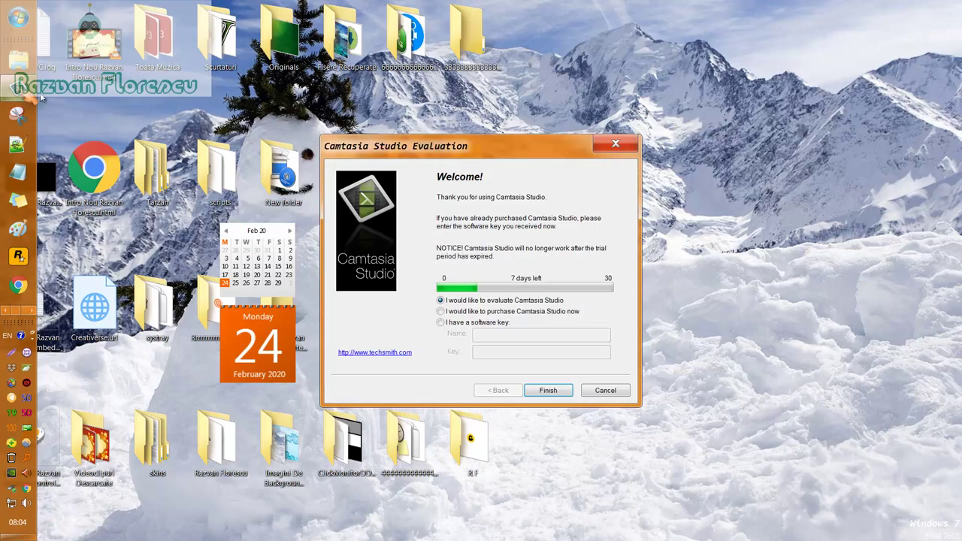
{"action": "left_click", "coordinate": [547, 391]}
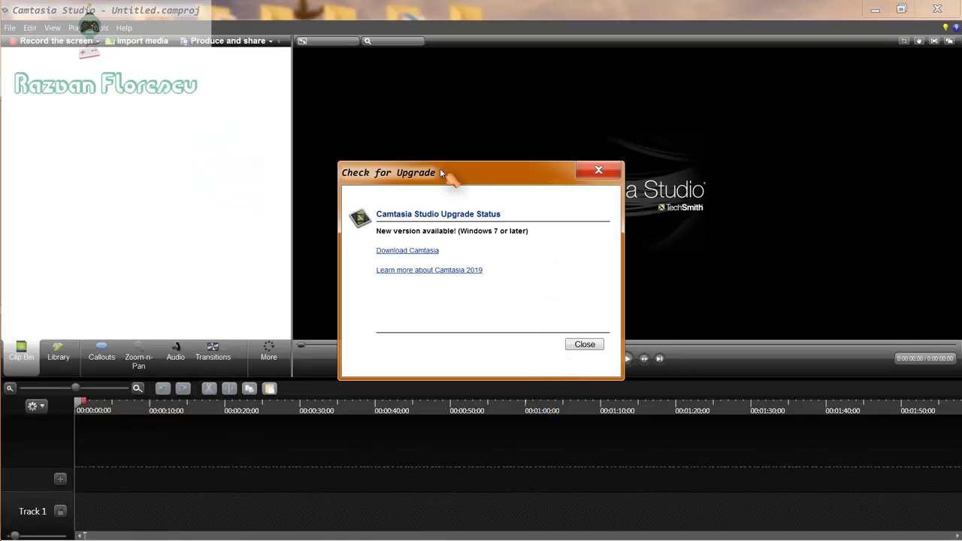
{"action": "left_click", "coordinate": [598, 170]}
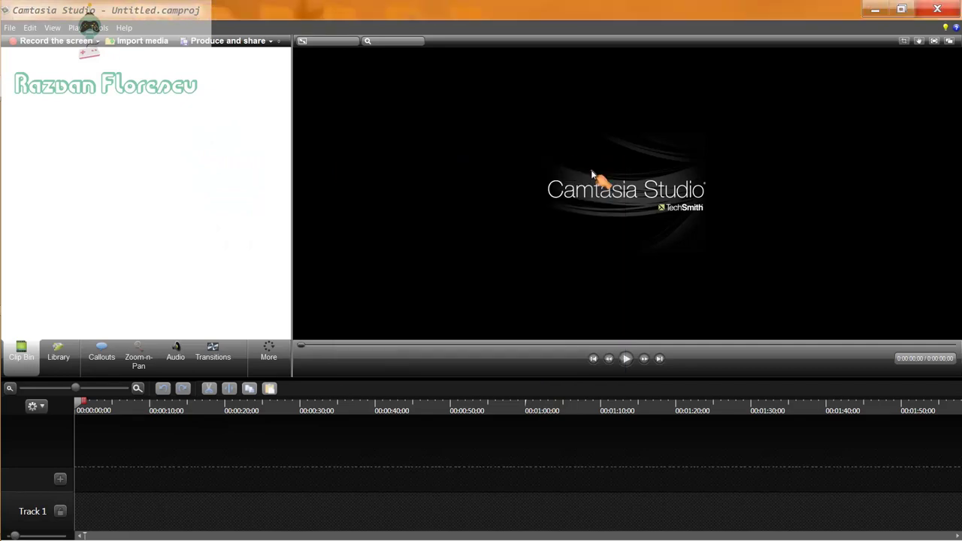
Add the Animated Title from the library's Theme - Checkered Past folder to the start of a new track above Track 1.
{"action": "left_click", "coordinate": [60, 357]}
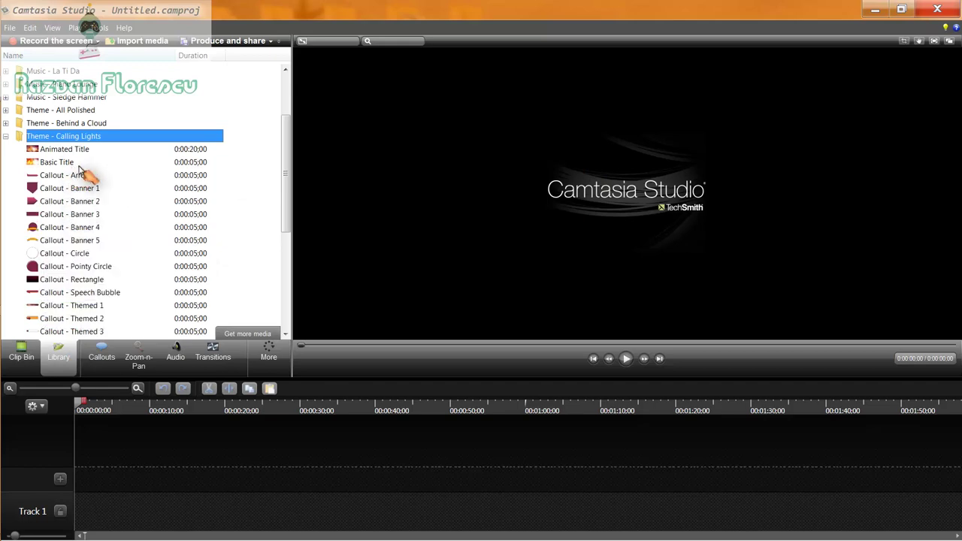
{"action": "left_click", "coordinate": [77, 123]}
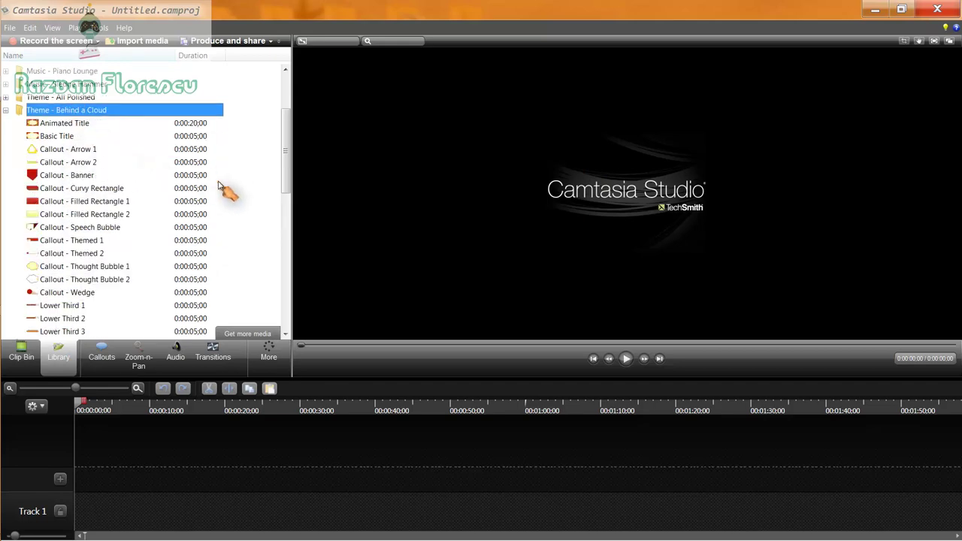
{"action": "left_click_drag", "start_coordinate": [285, 165], "coordinate": [283, 275]}
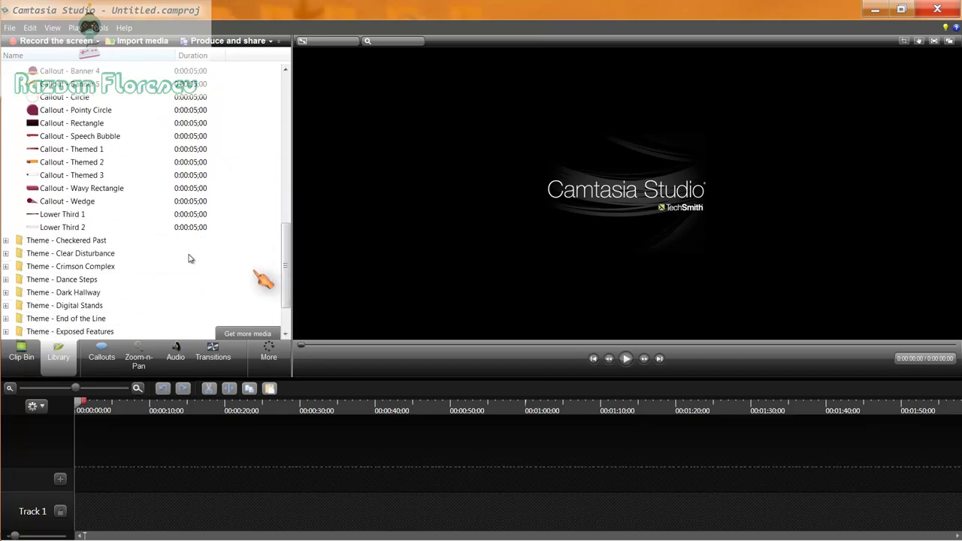
{"action": "double_click", "coordinate": [95, 239]}
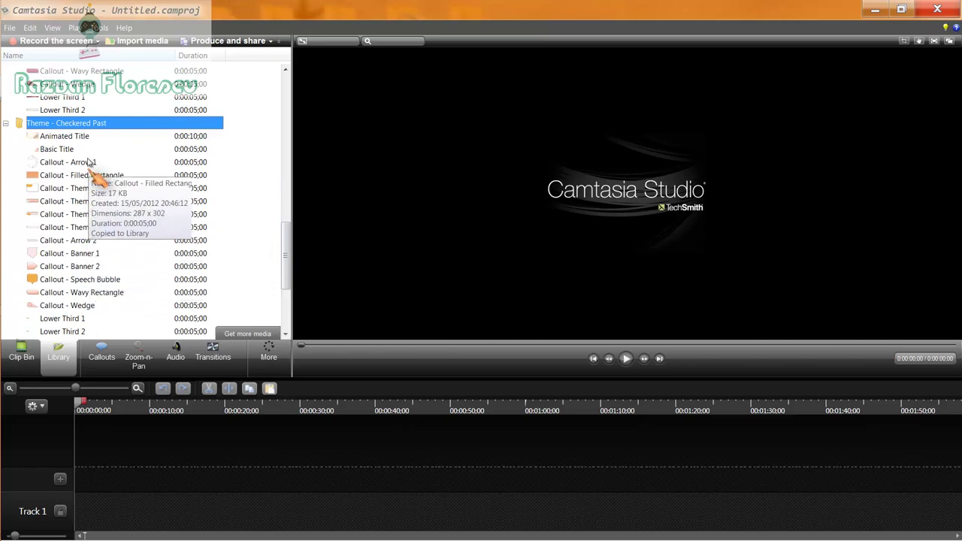
{"action": "left_click", "coordinate": [69, 136]}
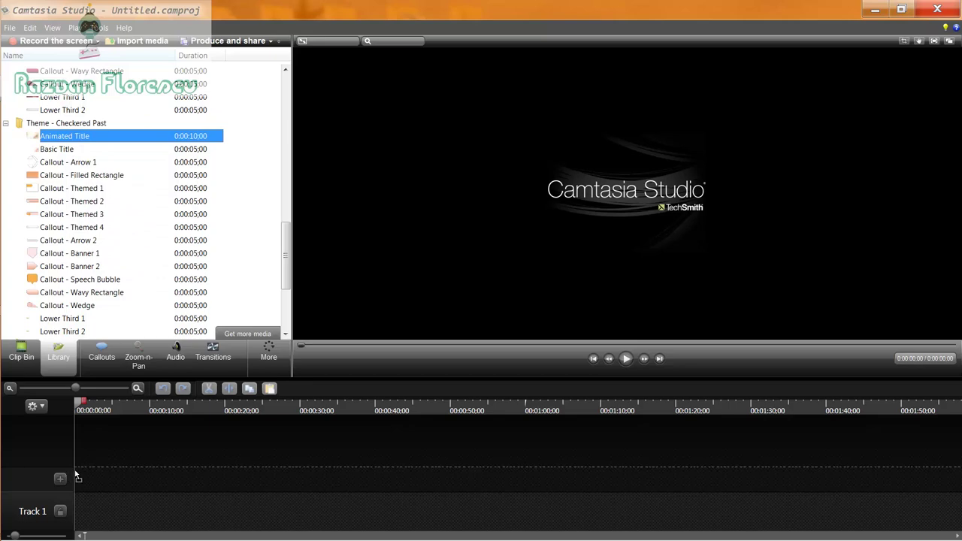
{"action": "left_click_drag", "start_coordinate": [77, 477], "coordinate": [105, 451]}
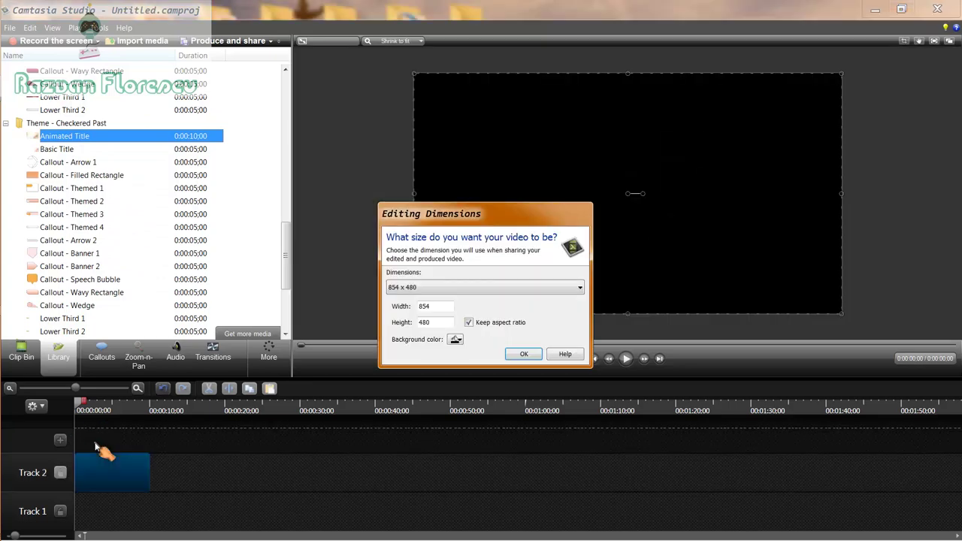
Set the project's editing dimensions to 1920 x 1080.
{"action": "left_click", "coordinate": [481, 289]}
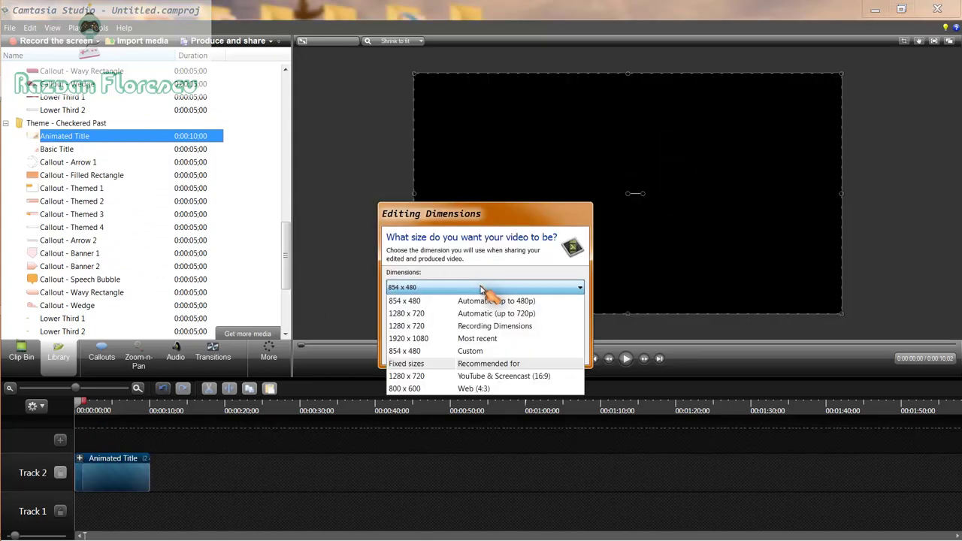
{"action": "left_click", "coordinate": [453, 338]}
{"action": "left_click", "coordinate": [523, 354]}
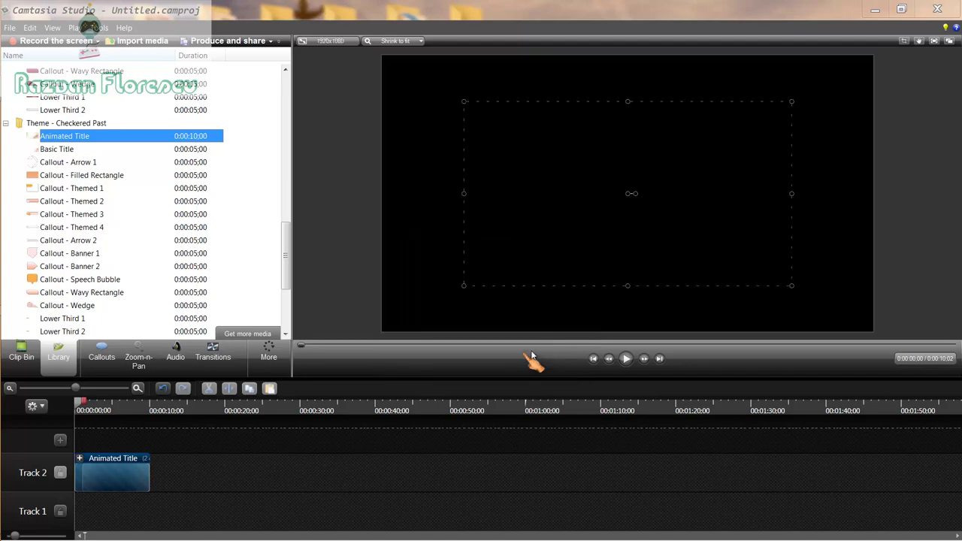
Play the animated title to about 2 seconds and enlarge it on the canvas until it fills the whole frame.
{"action": "left_click", "coordinate": [628, 362]}
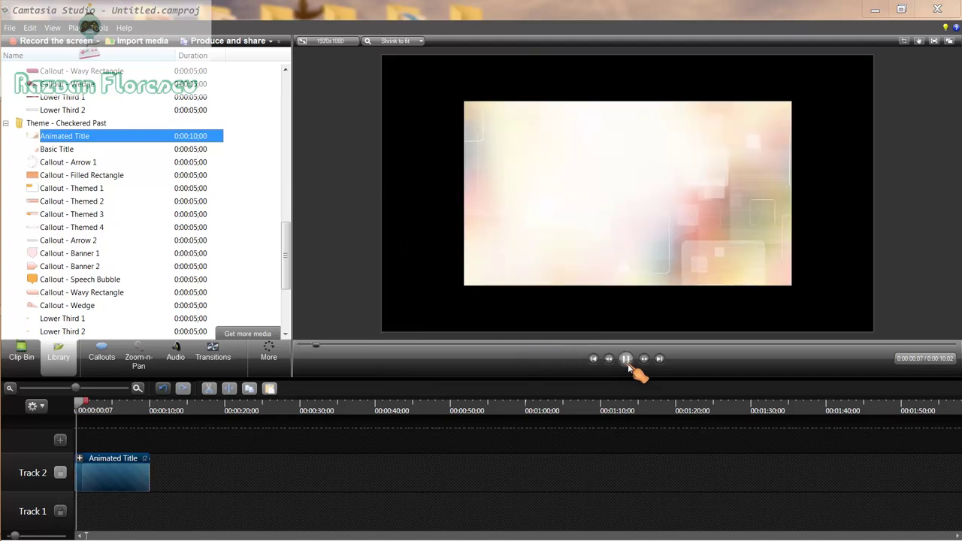
{"action": "left_click", "coordinate": [628, 363]}
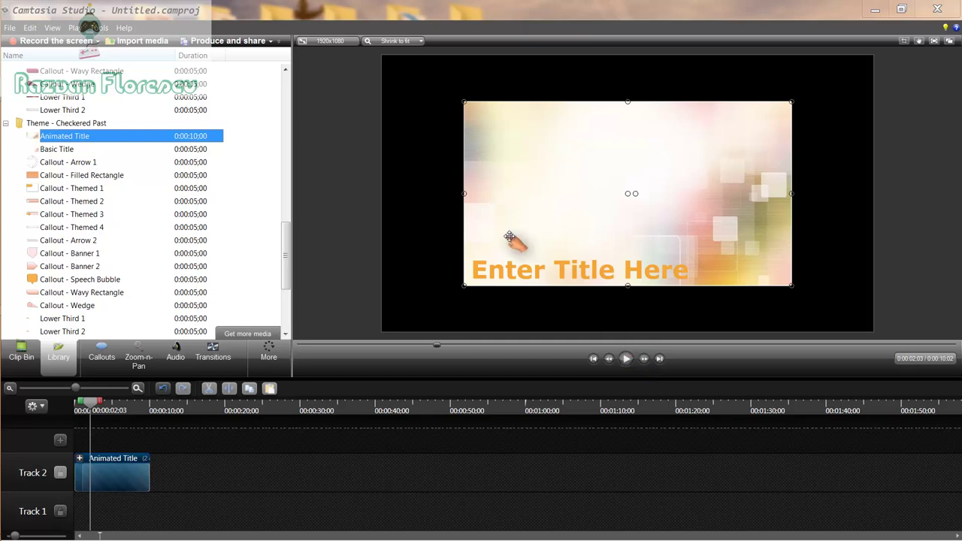
{"action": "left_click_drag", "start_coordinate": [464, 286], "coordinate": [367, 333]}
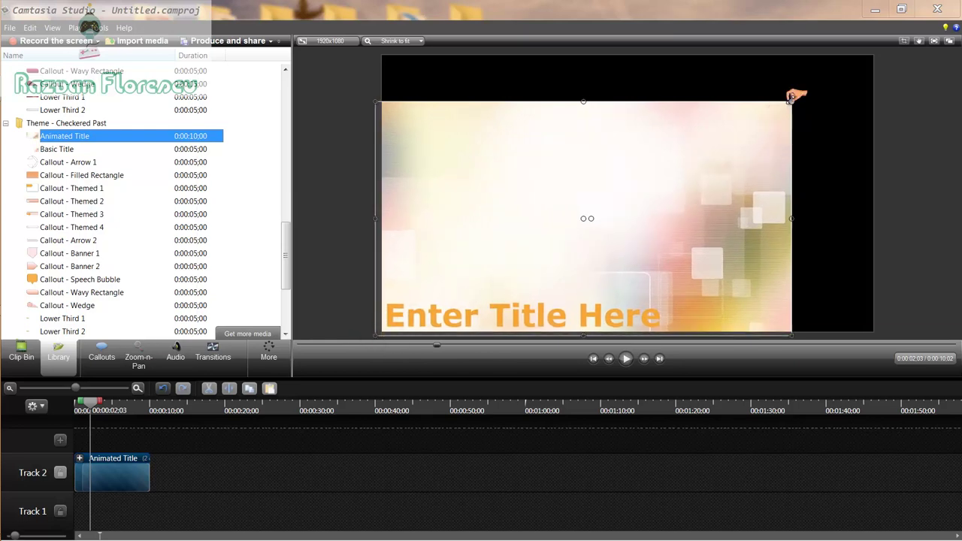
{"action": "left_click_drag", "start_coordinate": [792, 96], "coordinate": [875, 54]}
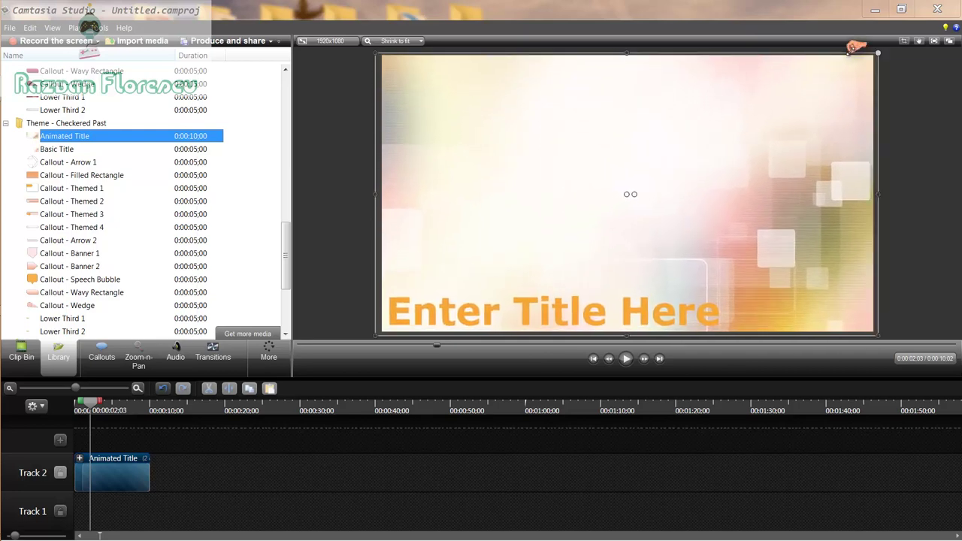
Shift the animated title slightly on the canvas and align its upper and left edges with the frame.
{"action": "mouse_move", "coordinate": [632, 163]}
{"action": "left_mouse_down"}
{"action": "mouse_move", "coordinate": [668, 160]}
{"action": "mouse_move", "coordinate": [637, 161]}
{"action": "left_mouse_up"}
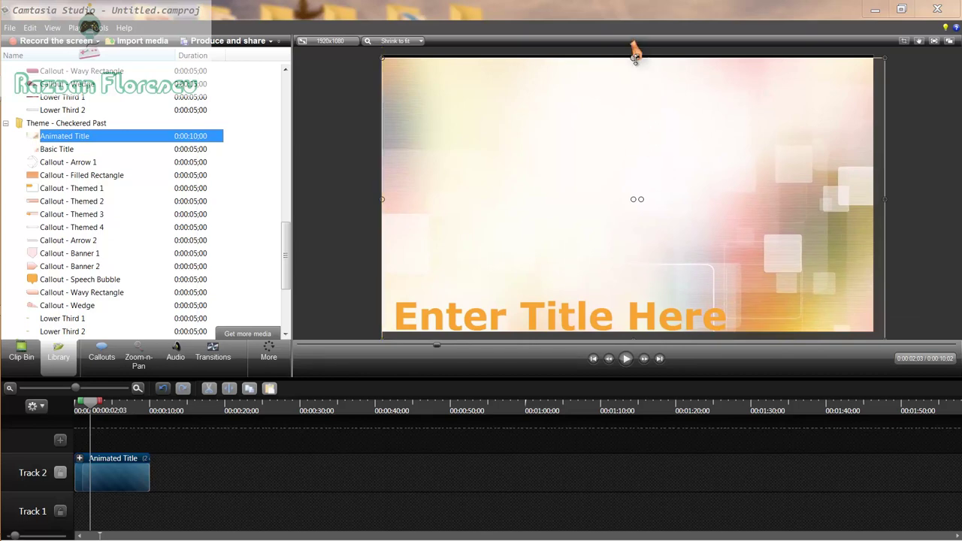
{"action": "mouse_move", "coordinate": [634, 55]}
{"action": "left_mouse_down"}
{"action": "mouse_move", "coordinate": [635, 26]}
{"action": "mouse_move", "coordinate": [634, 64]}
{"action": "mouse_move", "coordinate": [631, 31]}
{"action": "mouse_move", "coordinate": [636, 55]}
{"action": "left_mouse_up"}
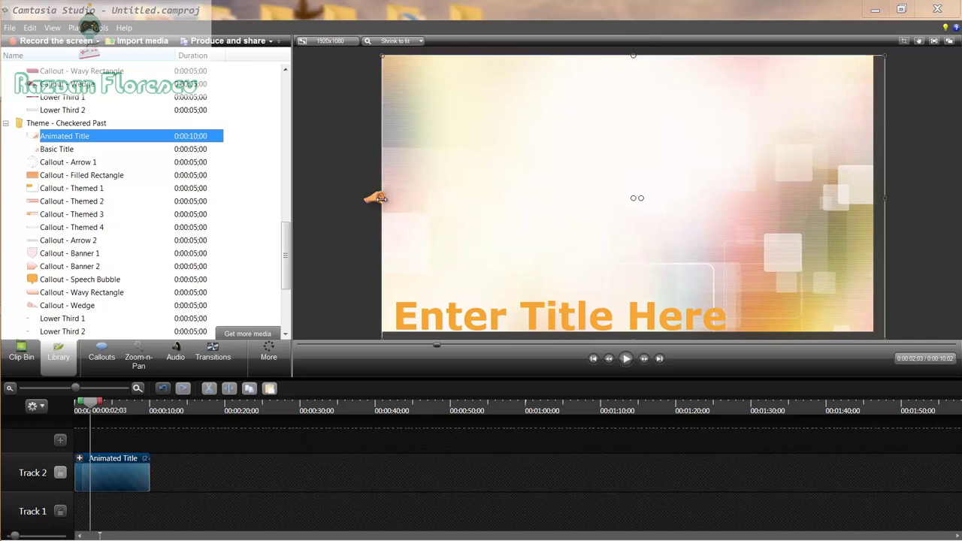
{"action": "left_click_drag", "start_coordinate": [380, 197], "coordinate": [378, 197]}
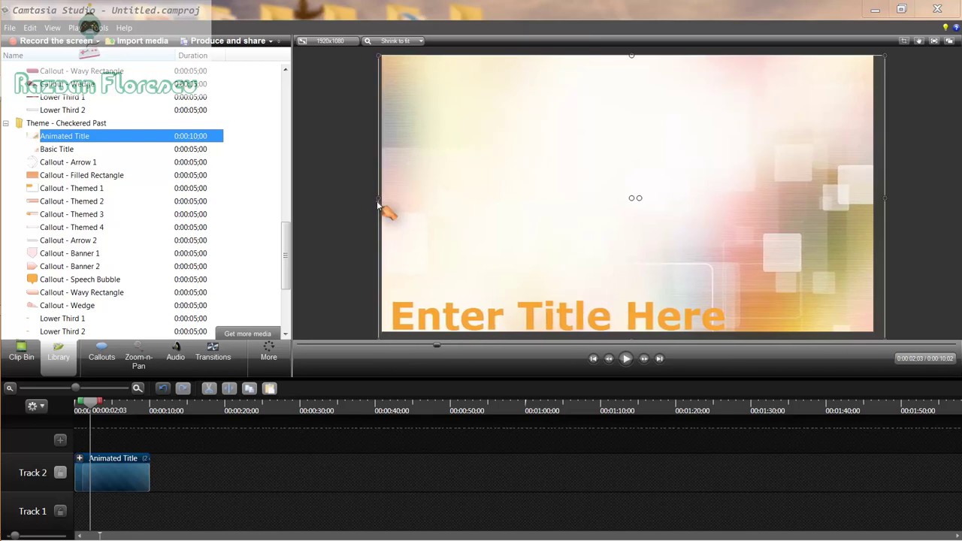
{"action": "mouse_move", "coordinate": [379, 197]}
{"action": "left_mouse_down"}
{"action": "mouse_move", "coordinate": [391, 197]}
{"action": "mouse_move", "coordinate": [369, 195]}
{"action": "mouse_move", "coordinate": [381, 197]}
{"action": "left_mouse_up"}
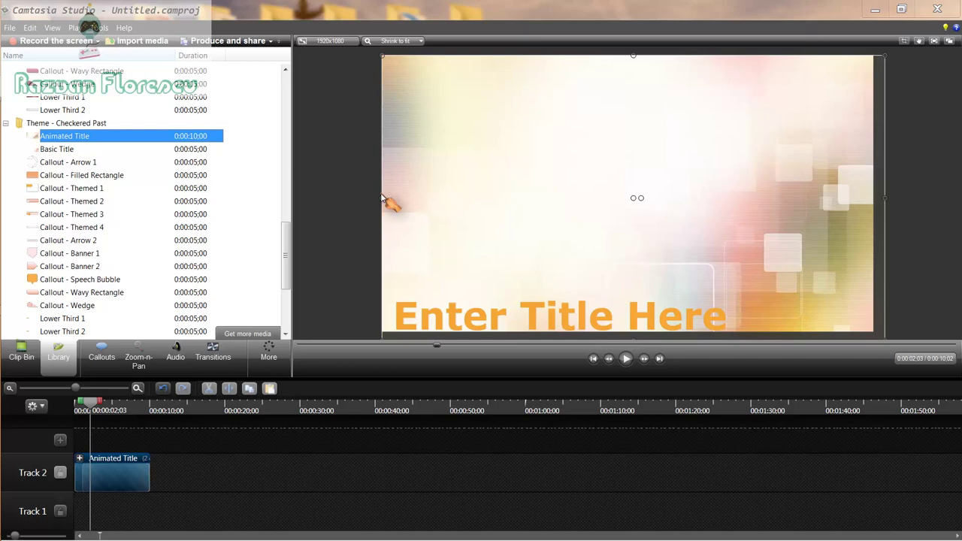
{"action": "mouse_move", "coordinate": [381, 197]}
{"action": "left_mouse_down"}
{"action": "mouse_move", "coordinate": [389, 194]}
{"action": "mouse_move", "coordinate": [372, 196]}
{"action": "mouse_move", "coordinate": [382, 195]}
{"action": "left_mouse_up"}
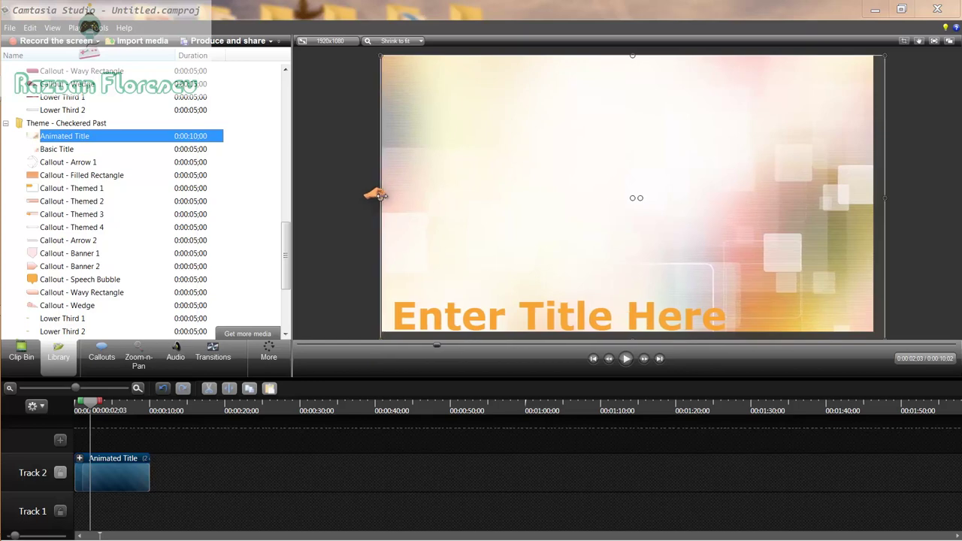
{"action": "mouse_move", "coordinate": [381, 195]}
{"action": "left_mouse_down"}
{"action": "mouse_move", "coordinate": [368, 195]}
{"action": "mouse_move", "coordinate": [381, 195]}
{"action": "left_mouse_up"}
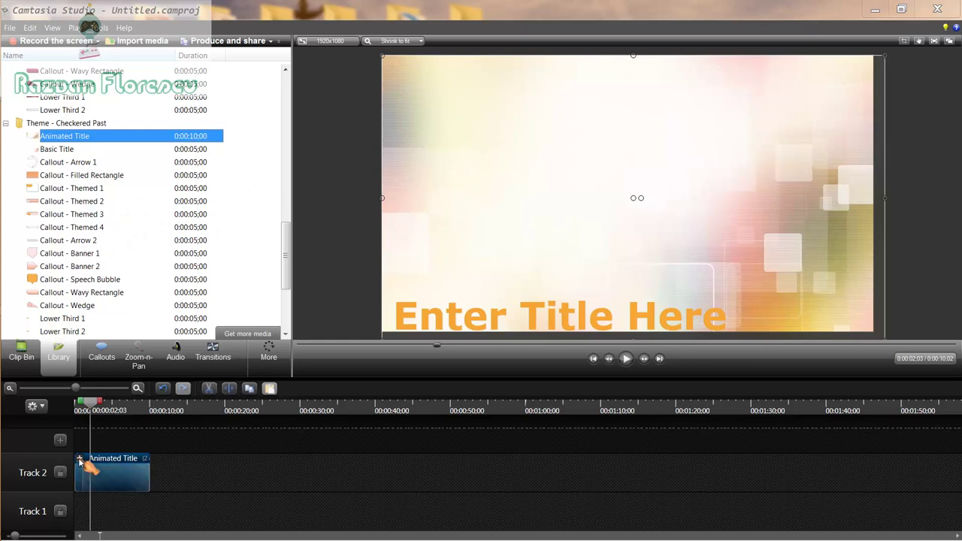
Expand the Animated Title group and replace its placeholder callout text with the creator's full name.
{"action": "left_click", "coordinate": [79, 458]}
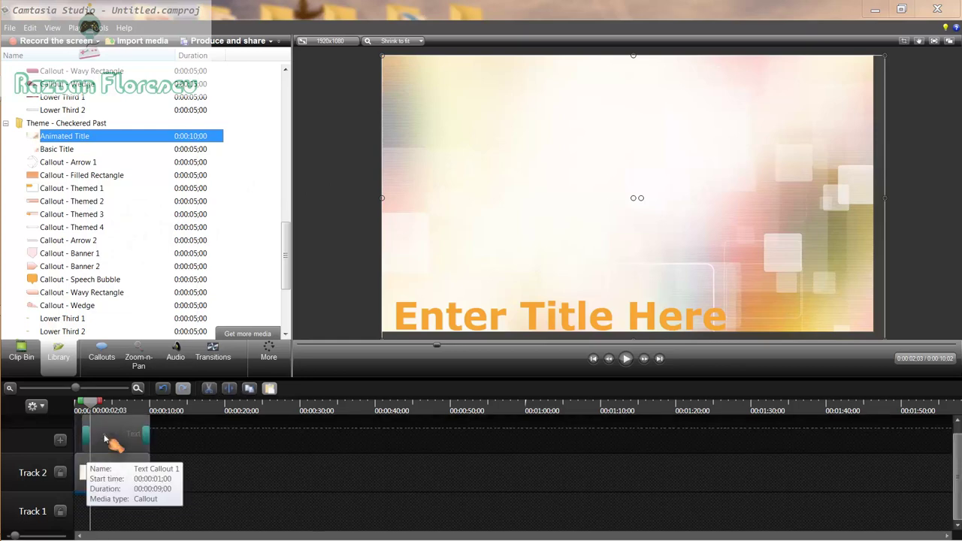
{"action": "left_click", "coordinate": [105, 440]}
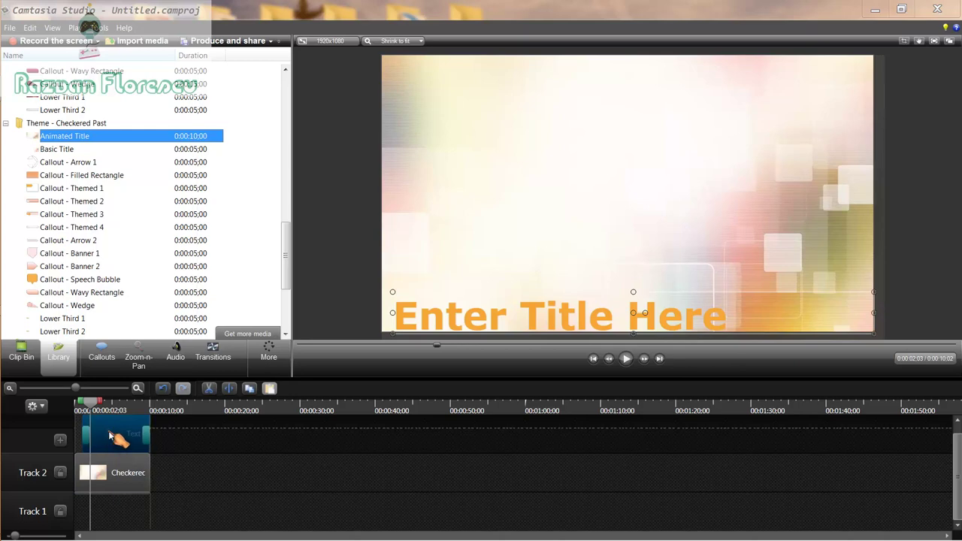
{"action": "double_click", "coordinate": [105, 439]}
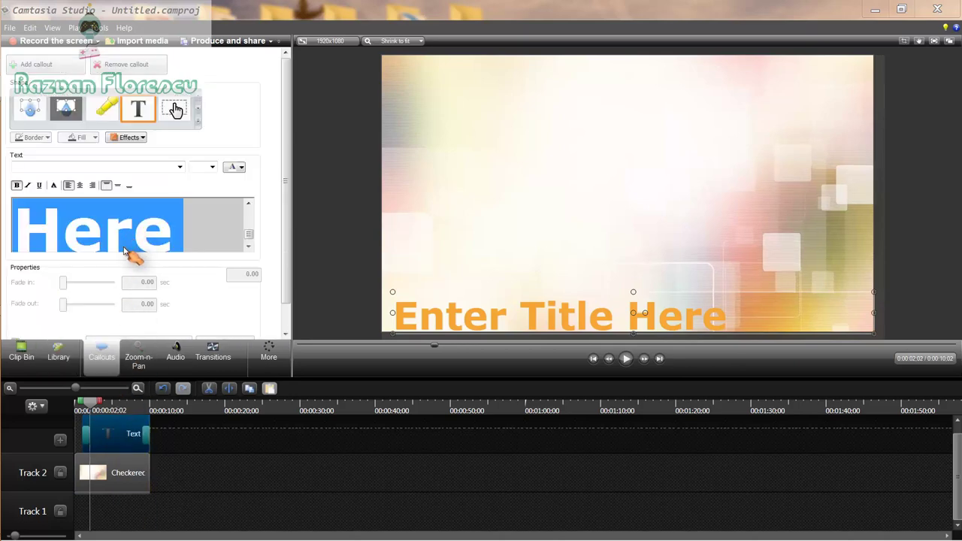
{"action": "key", "text": "Delete"}
{"action": "type", "text": "R"}
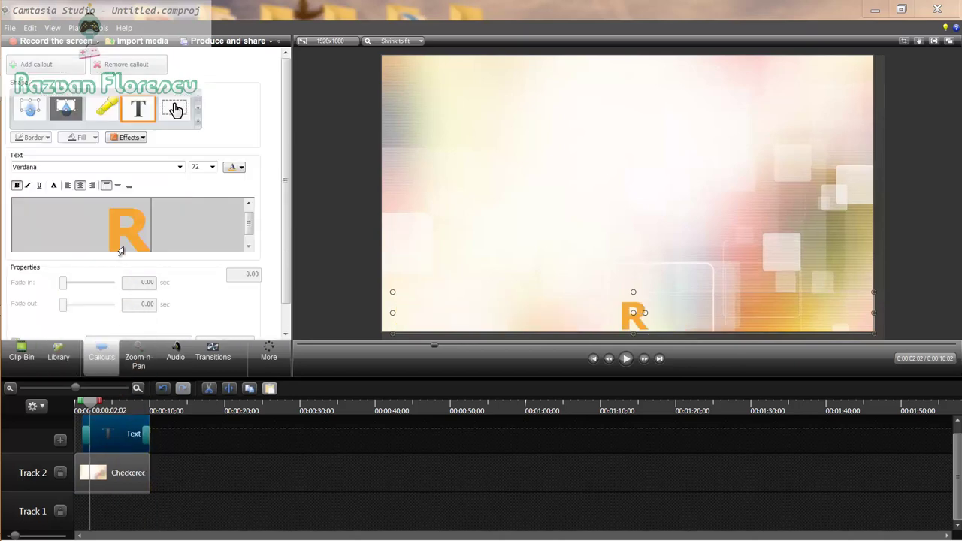
{"action": "type", "text": "azvan"}
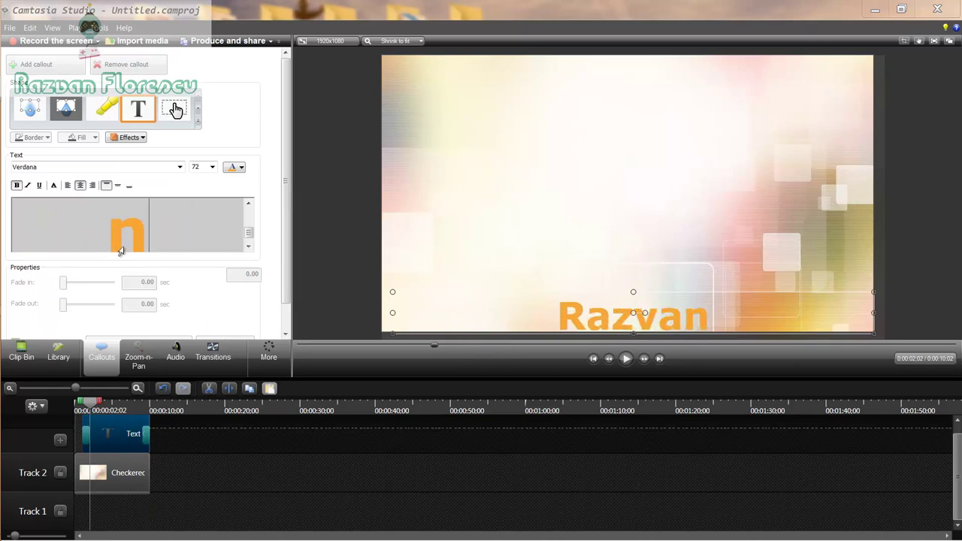
{"action": "type", "text": " Florescu"}
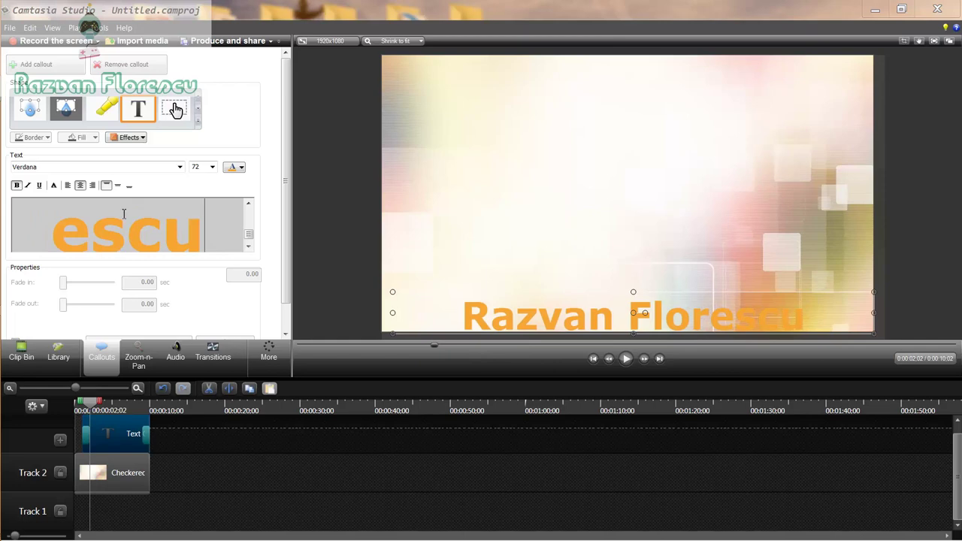
Change the colour of all the title callout's text to dark red.
{"action": "triple_click", "coordinate": [128, 242]}
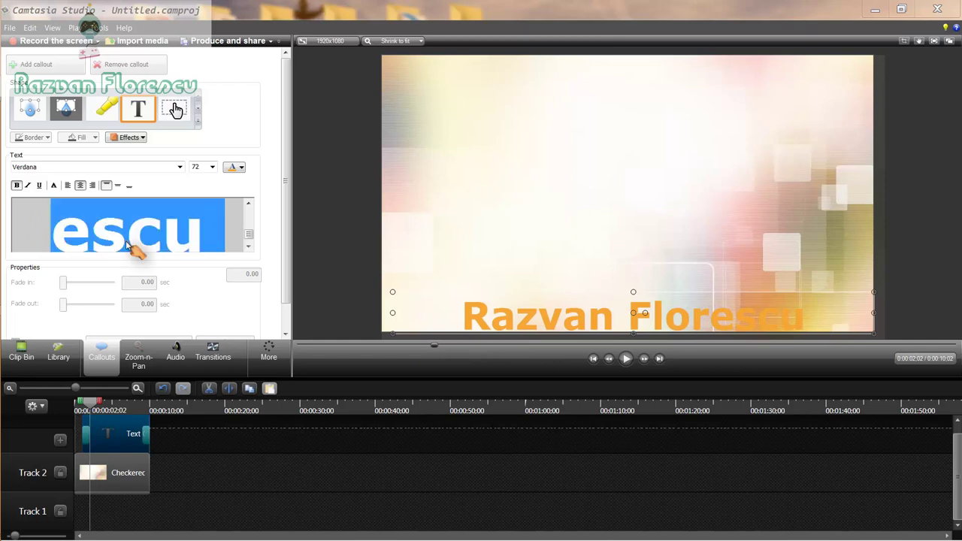
{"action": "left_click", "coordinate": [237, 168]}
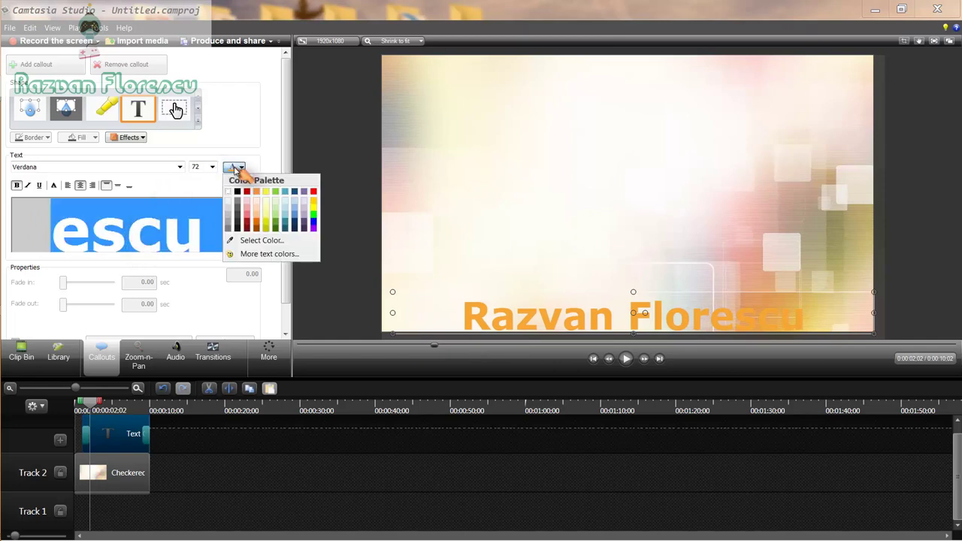
{"action": "left_click", "coordinate": [248, 224]}
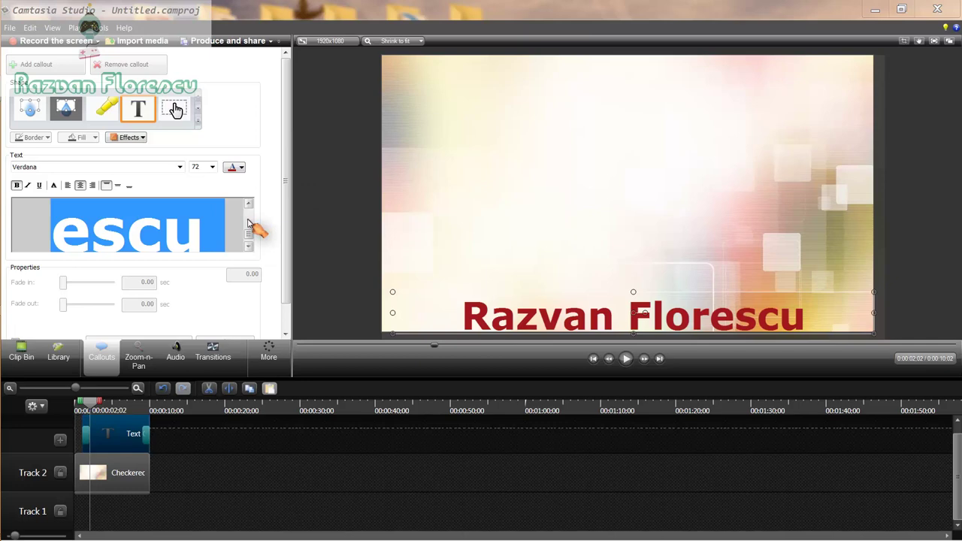
{"action": "left_click", "coordinate": [239, 168]}
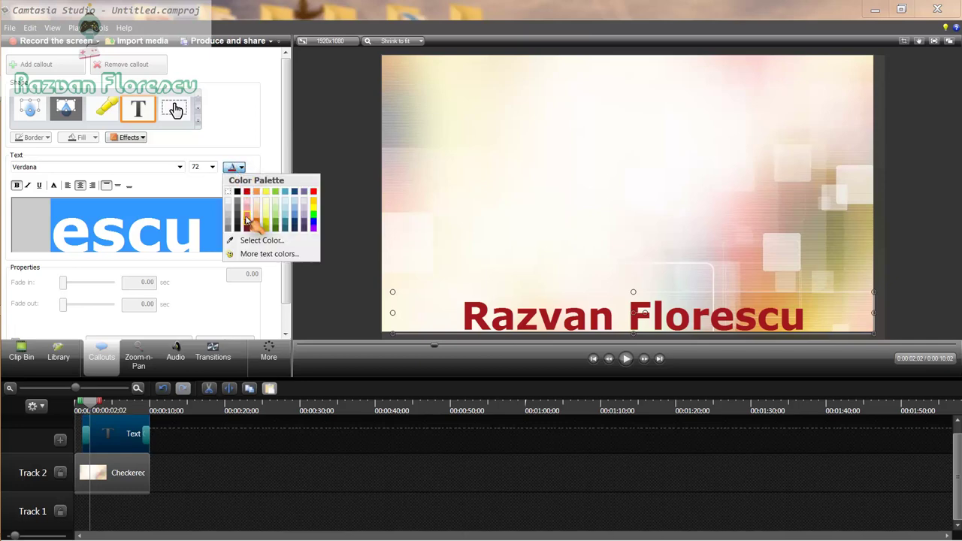
{"action": "left_click", "coordinate": [246, 219]}
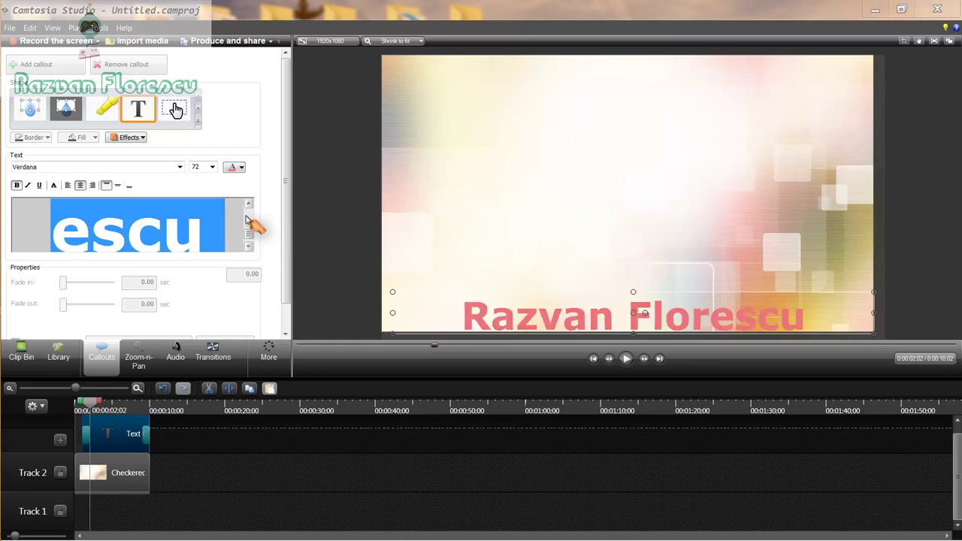
{"action": "left_click", "coordinate": [239, 168]}
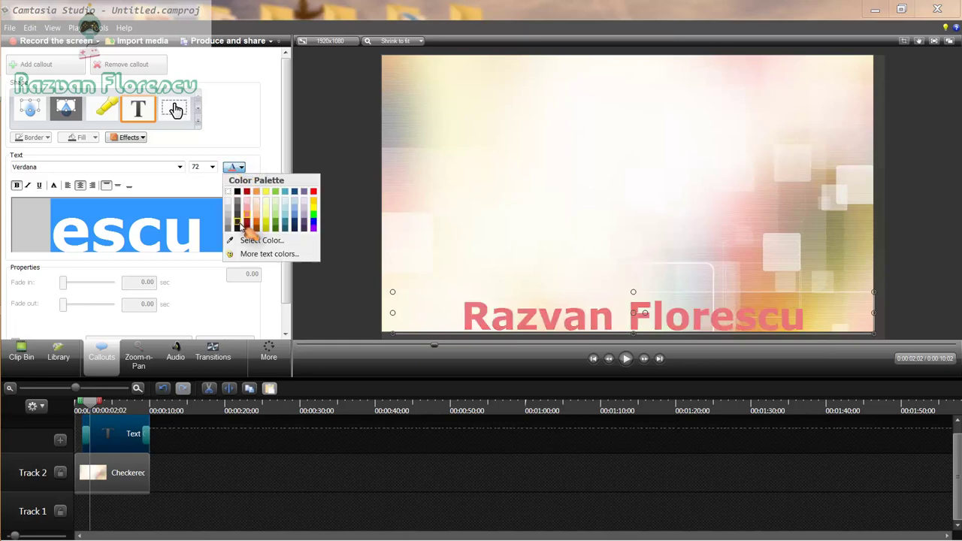
{"action": "left_click", "coordinate": [246, 223]}
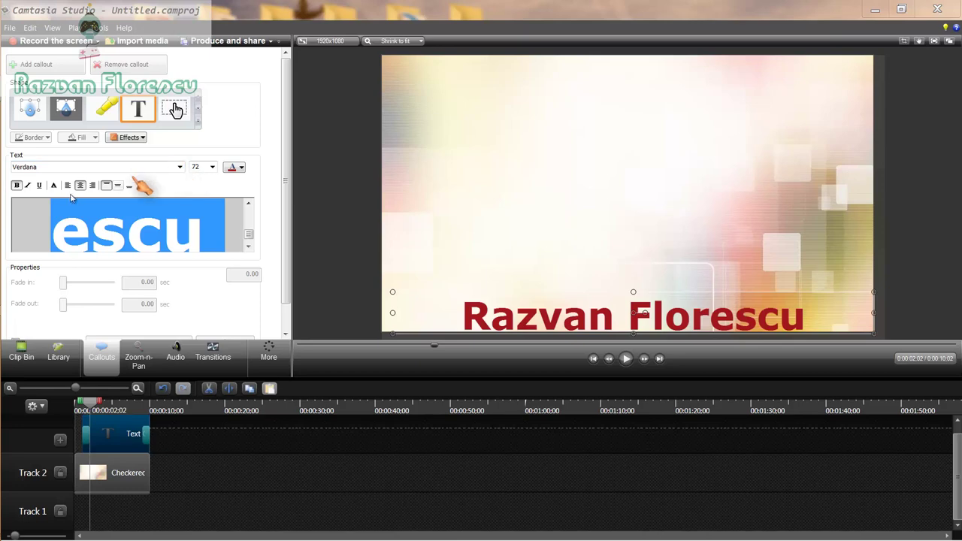
Change the title text's font to Comic Sans MS, keeping it centred horizontally and aligned to the upper edge of its callout.
{"action": "left_click", "coordinate": [68, 185]}
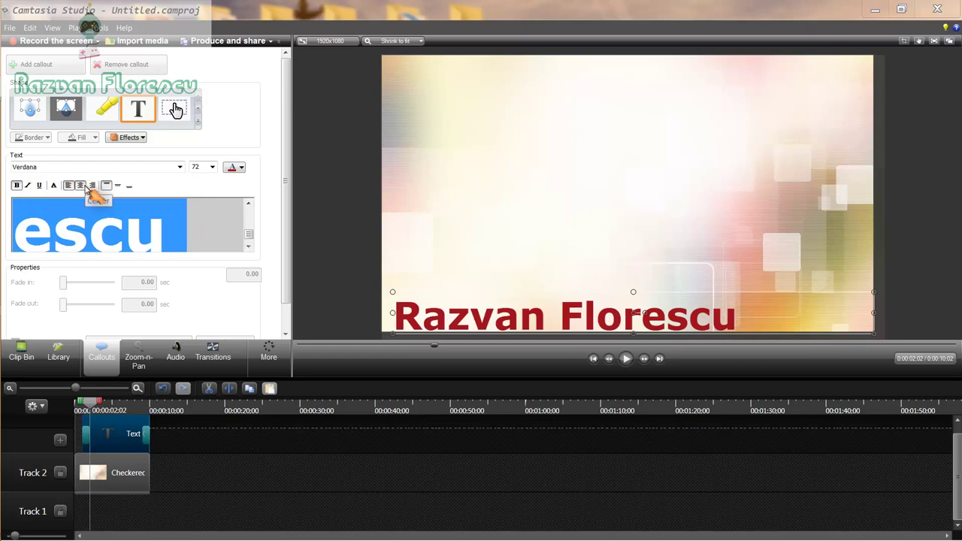
{"action": "left_click", "coordinate": [80, 185]}
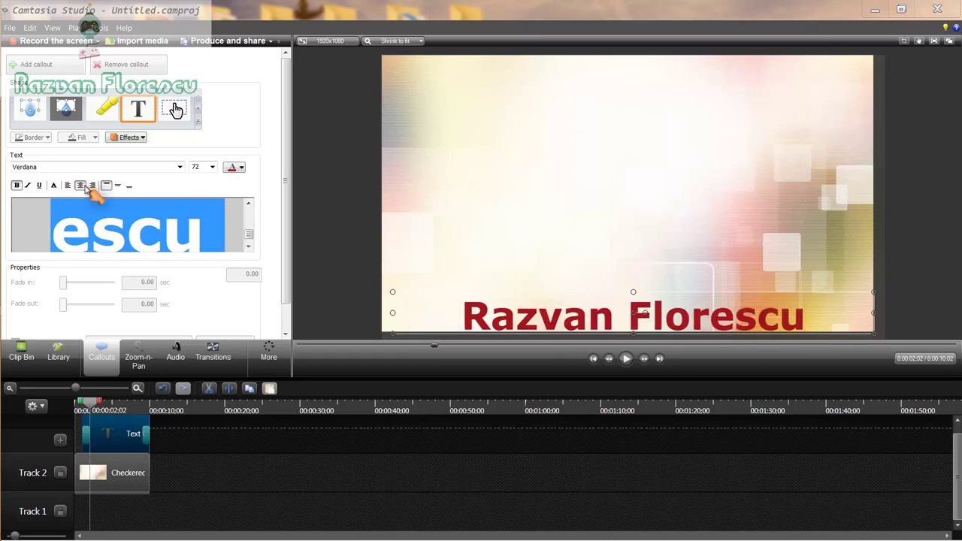
{"action": "left_click", "coordinate": [179, 166]}
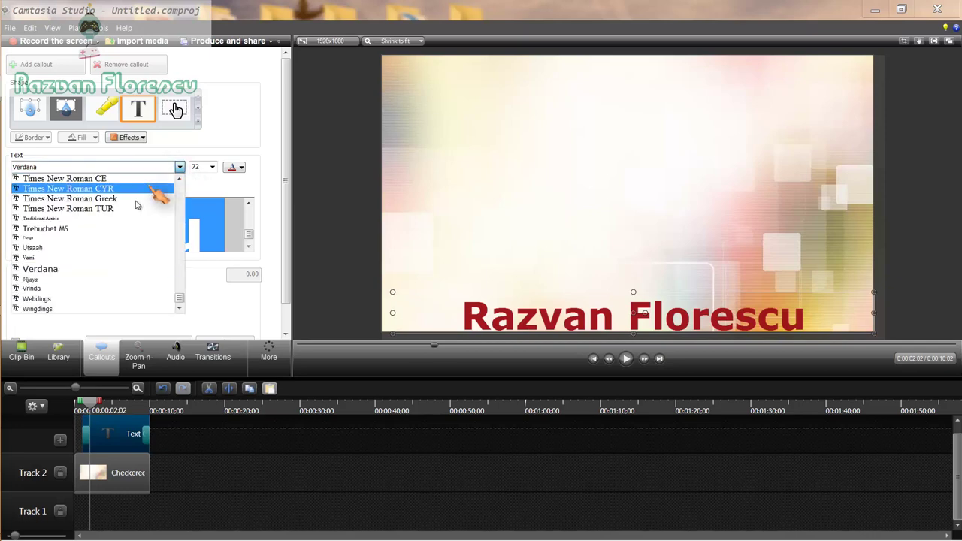
{"action": "scroll", "coordinate": [160, 289], "scroll_direction": "up", "scroll_amount": 3}
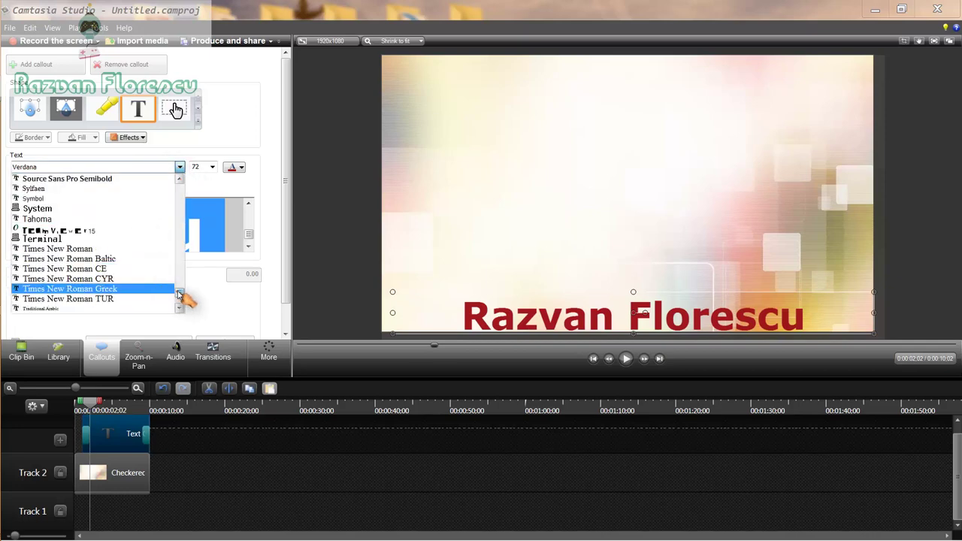
{"action": "left_click_drag", "start_coordinate": [181, 293], "coordinate": [160, 220]}
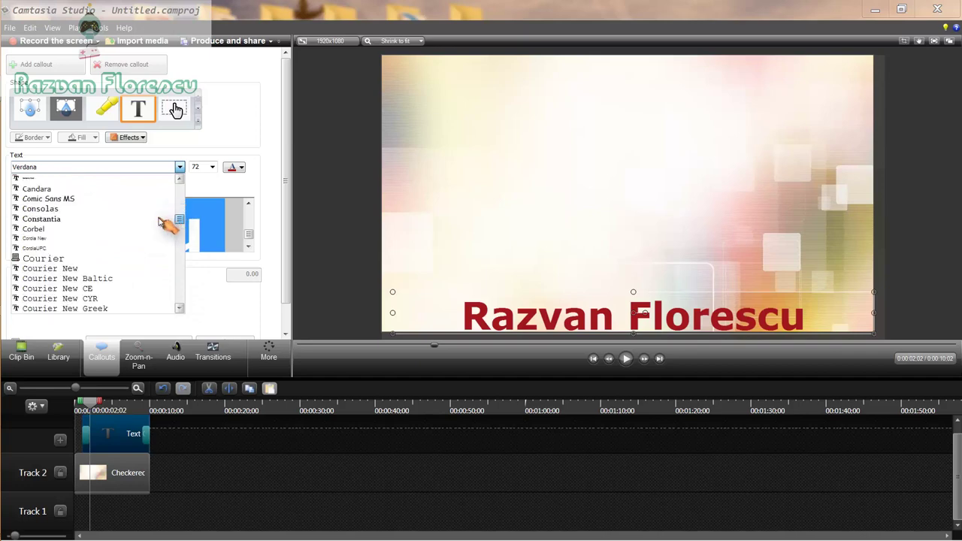
{"action": "left_click", "coordinate": [114, 199]}
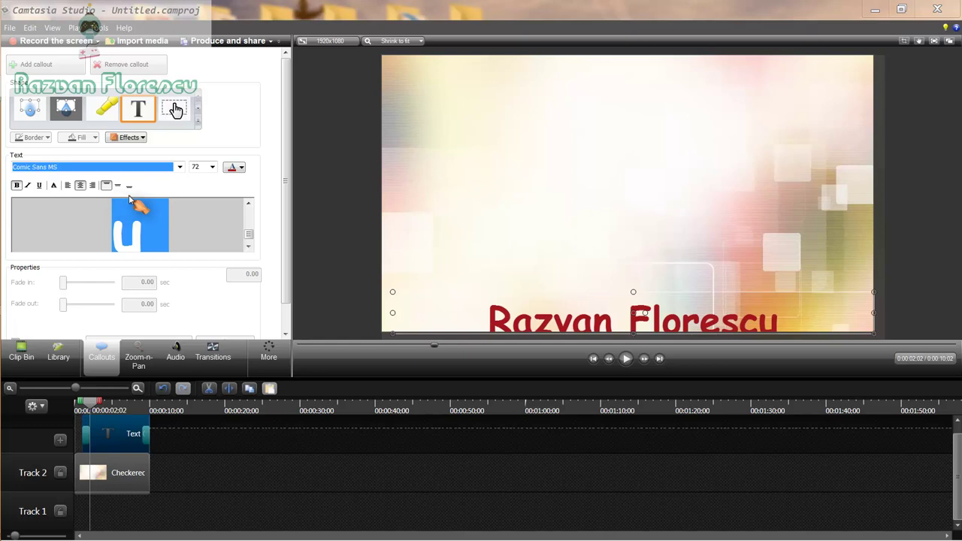
{"action": "left_click", "coordinate": [117, 185]}
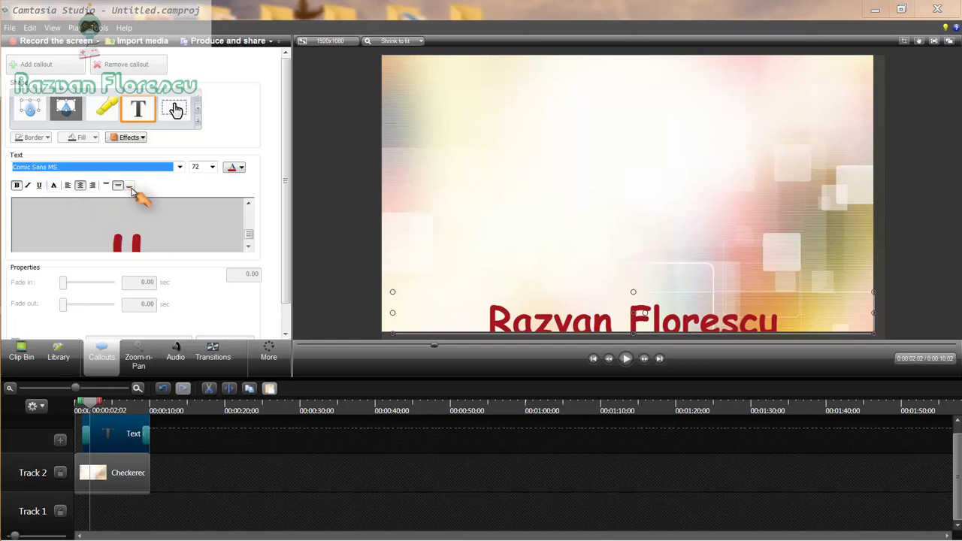
{"action": "left_click", "coordinate": [106, 185]}
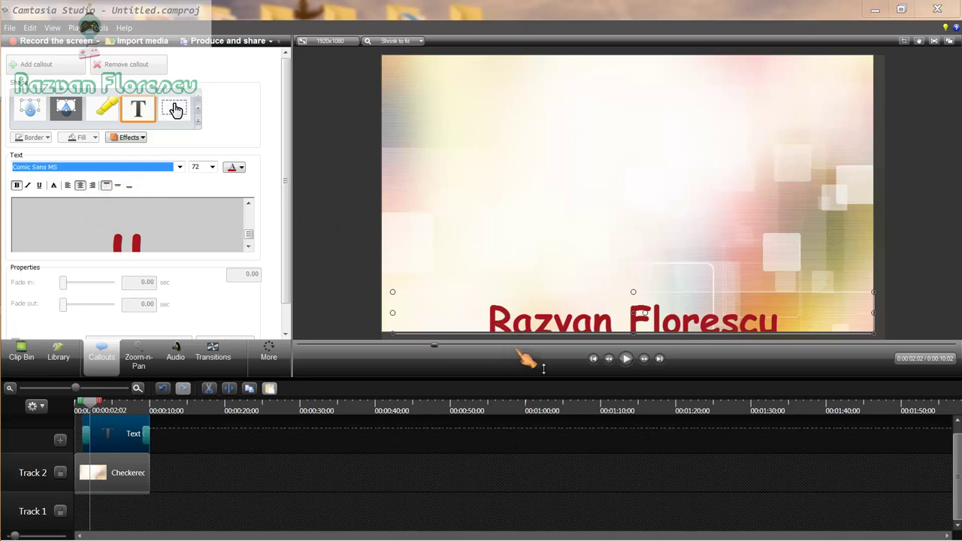
Play the title to about 4 seconds, move the name callout to the middle of the frame, and enlarge its text box.
{"action": "left_click", "coordinate": [626, 360]}
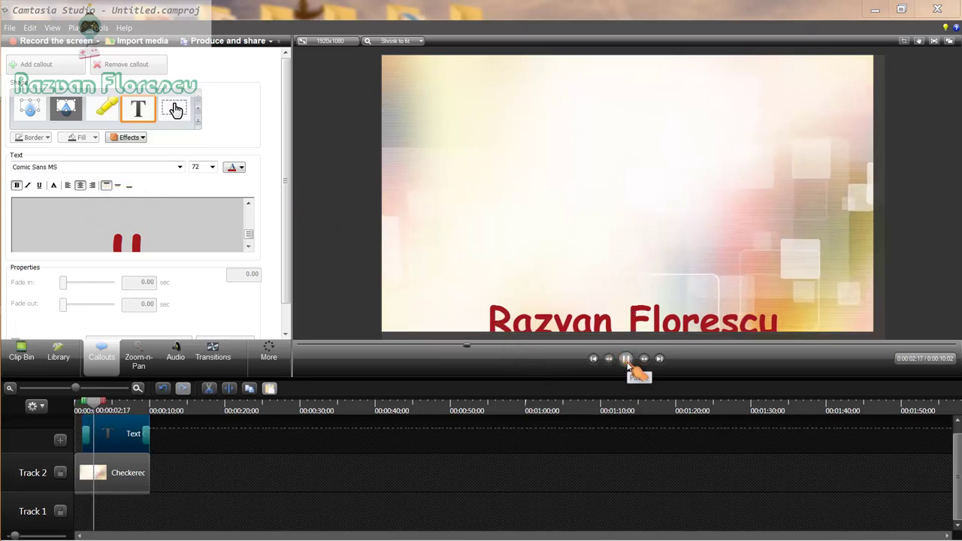
{"action": "left_click", "coordinate": [627, 360]}
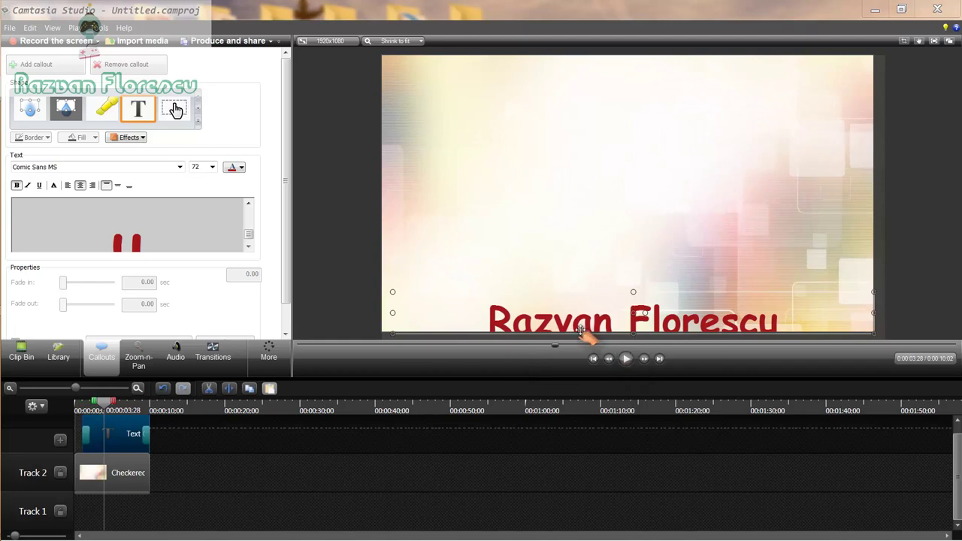
{"action": "left_click_drag", "start_coordinate": [579, 322], "coordinate": [555, 210]}
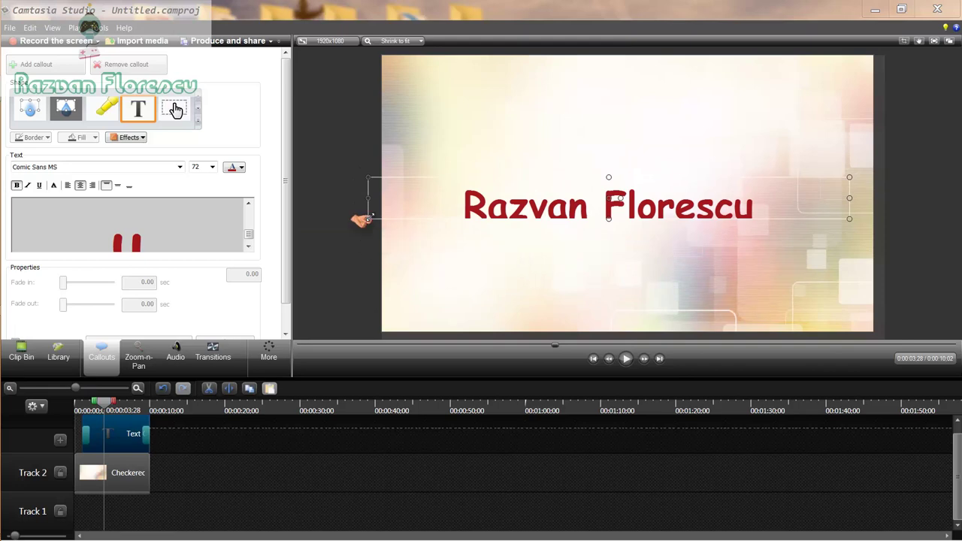
{"action": "left_click_drag", "start_coordinate": [367, 218], "coordinate": [357, 241]}
{"action": "mouse_move", "coordinate": [499, 211]}
{"action": "left_mouse_down"}
{"action": "mouse_move", "coordinate": [556, 176]}
{"action": "mouse_move", "coordinate": [503, 198]}
{"action": "mouse_move", "coordinate": [499, 213]}
{"action": "mouse_move", "coordinate": [491, 209]}
{"action": "mouse_move", "coordinate": [504, 211]}
{"action": "mouse_move", "coordinate": [487, 215]}
{"action": "left_mouse_up"}
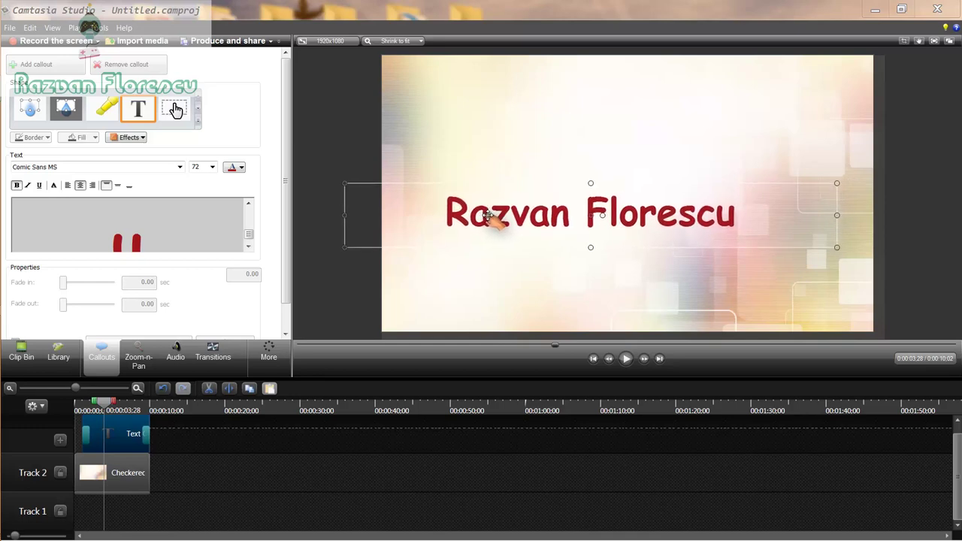
{"action": "mouse_move", "coordinate": [487, 216]}
{"action": "left_mouse_down"}
{"action": "mouse_move", "coordinate": [499, 219]}
{"action": "mouse_move", "coordinate": [489, 219]}
{"action": "left_mouse_up"}
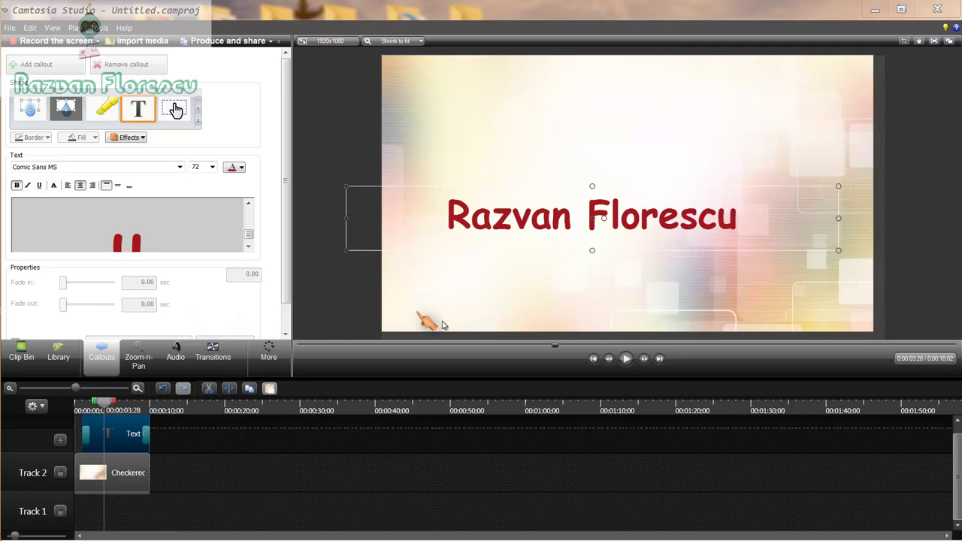
Play on to about 5 seconds and nudge the name callout slightly to fine-tune its position in the frame.
{"action": "left_click", "coordinate": [626, 358]}
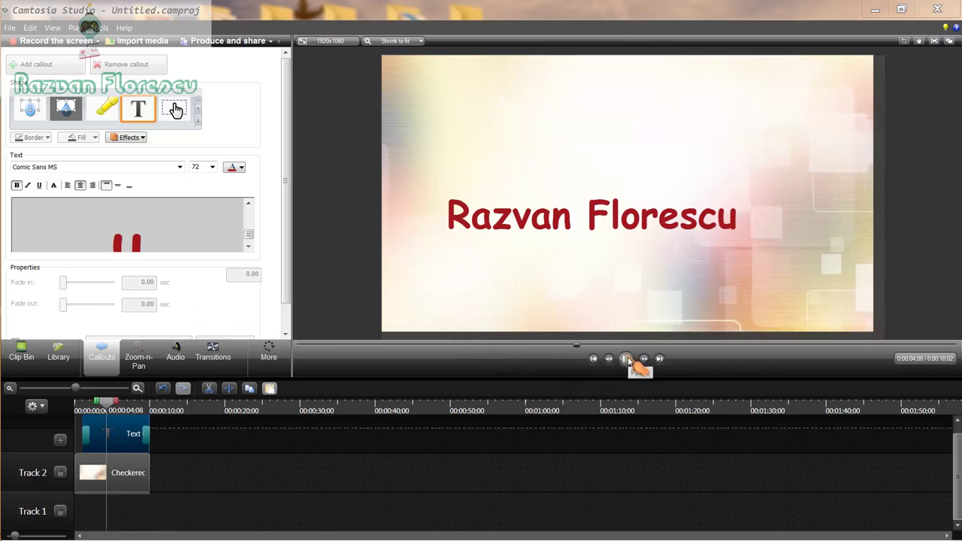
{"action": "left_click", "coordinate": [626, 359]}
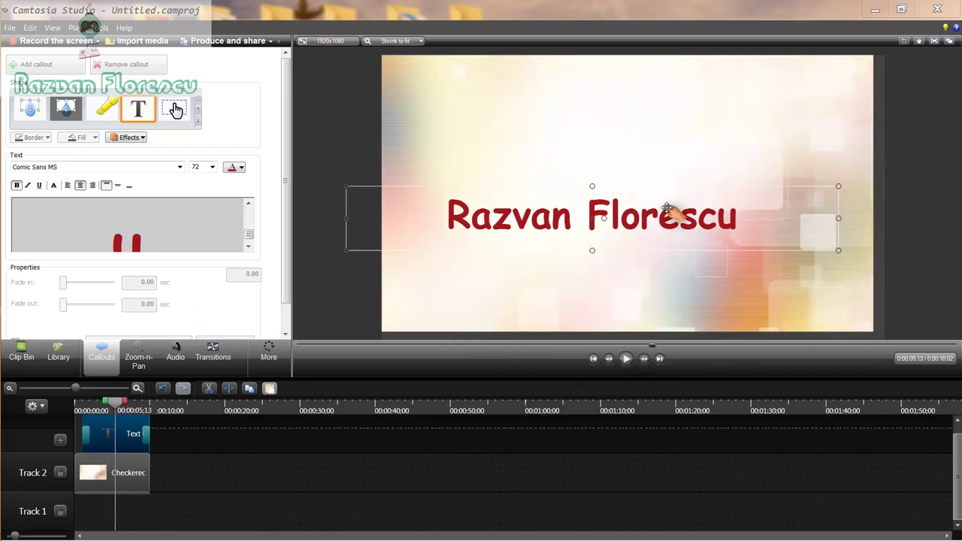
{"action": "mouse_move", "coordinate": [656, 218]}
{"action": "left_mouse_down"}
{"action": "mouse_move", "coordinate": [673, 218]}
{"action": "mouse_move", "coordinate": [654, 217]}
{"action": "left_mouse_up"}
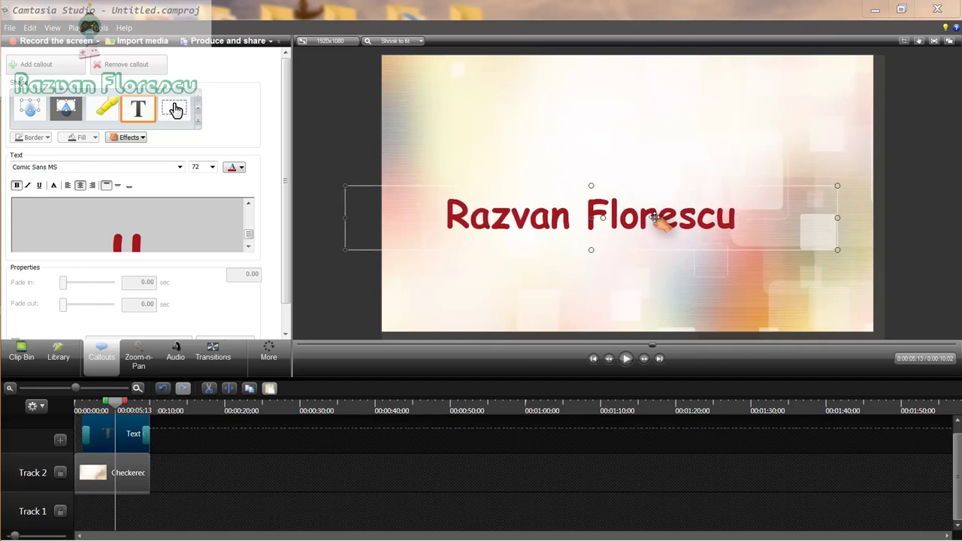
{"action": "mouse_move", "coordinate": [655, 218]}
{"action": "left_mouse_down"}
{"action": "mouse_move", "coordinate": [684, 221]}
{"action": "mouse_move", "coordinate": [651, 220]}
{"action": "left_mouse_up"}
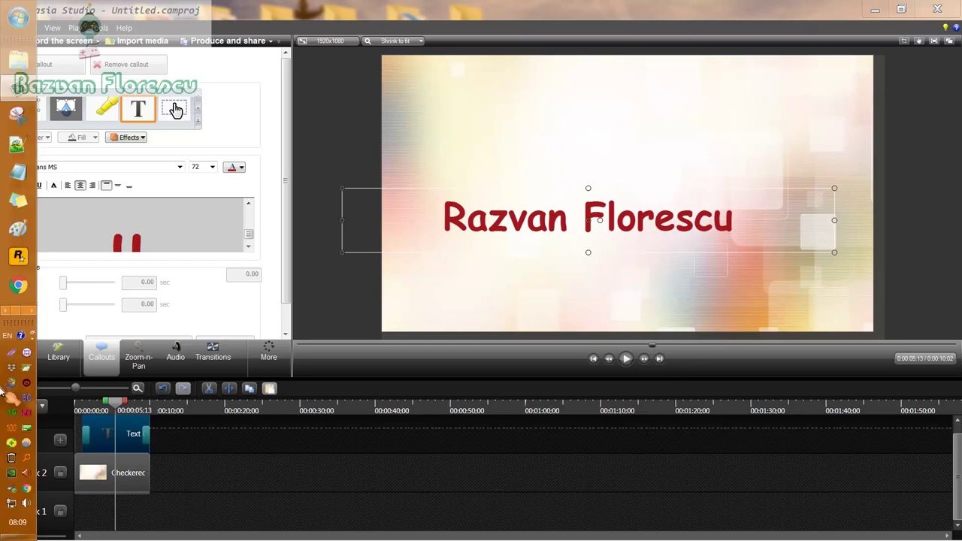
Add the ROY KNOX x WTCHOUT - Shadows MP3 from the Toata Muzica desktop folder to the project's media and return to the full-size editor.
{"action": "left_click", "coordinate": [21, 355]}
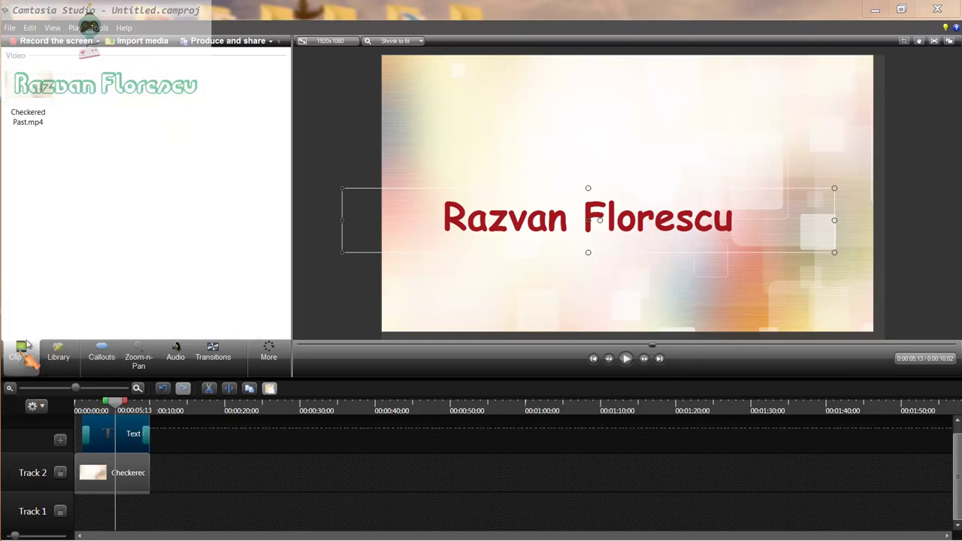
{"action": "double_click", "coordinate": [315, 8]}
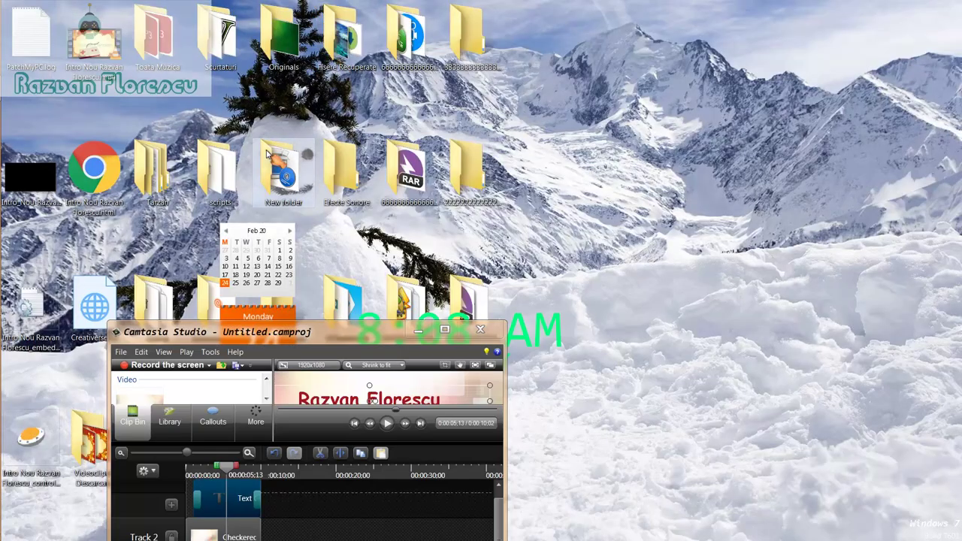
{"action": "double_click", "coordinate": [163, 61]}
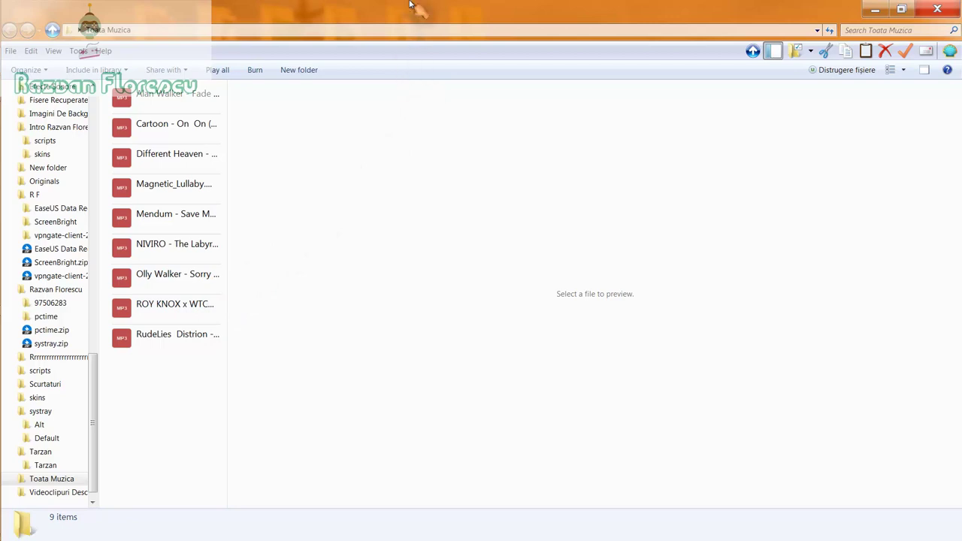
{"action": "double_click", "coordinate": [408, 10]}
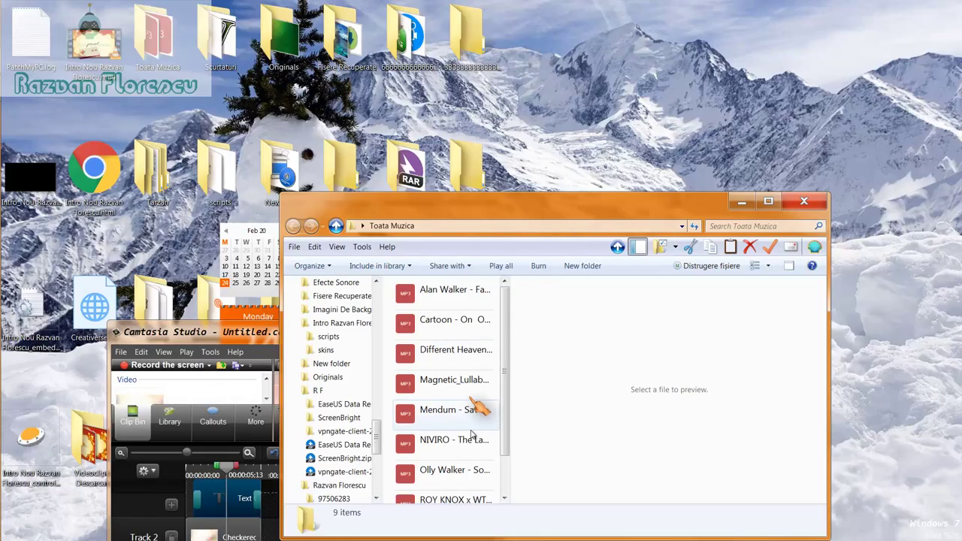
{"action": "left_click_drag", "start_coordinate": [459, 505], "coordinate": [197, 391]}
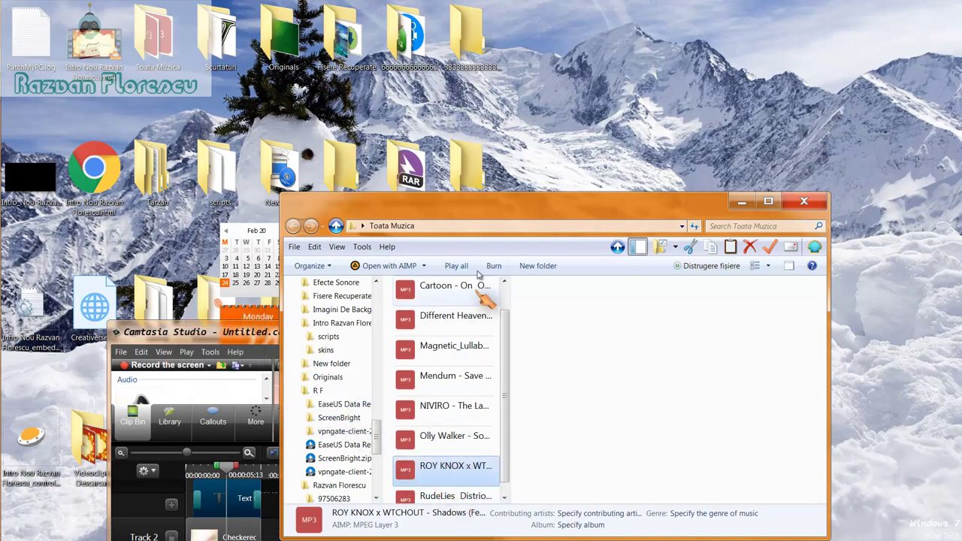
{"action": "left_click", "coordinate": [804, 200]}
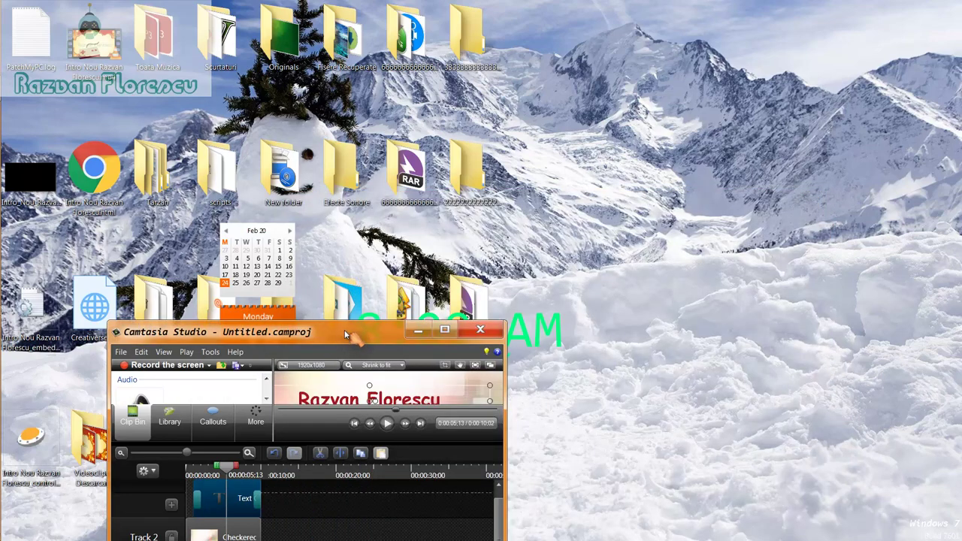
{"action": "left_click_drag", "start_coordinate": [338, 333], "coordinate": [340, 6]}
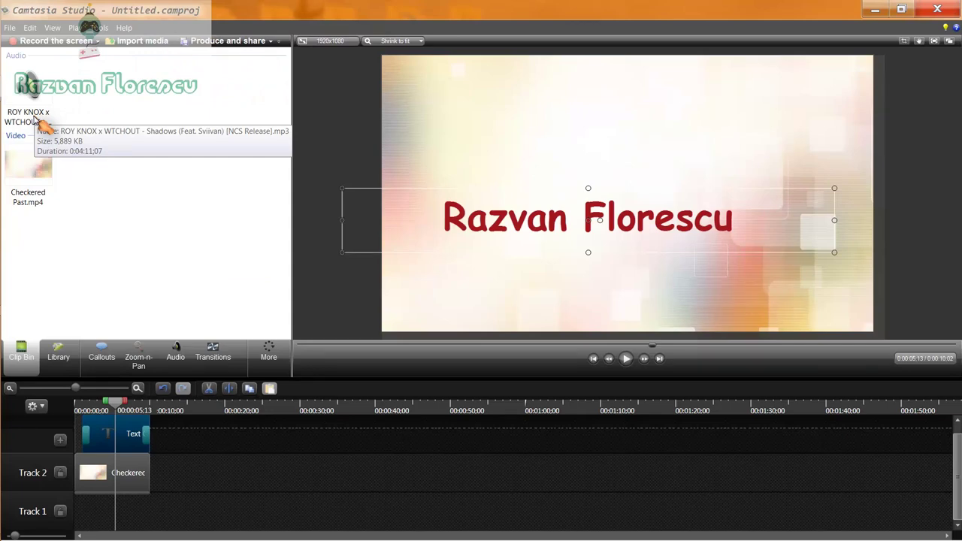
Place the Shadows song at the start of Track 1 and trim its end to match the animated title's end.
{"action": "left_click_drag", "start_coordinate": [34, 121], "coordinate": [83, 516]}
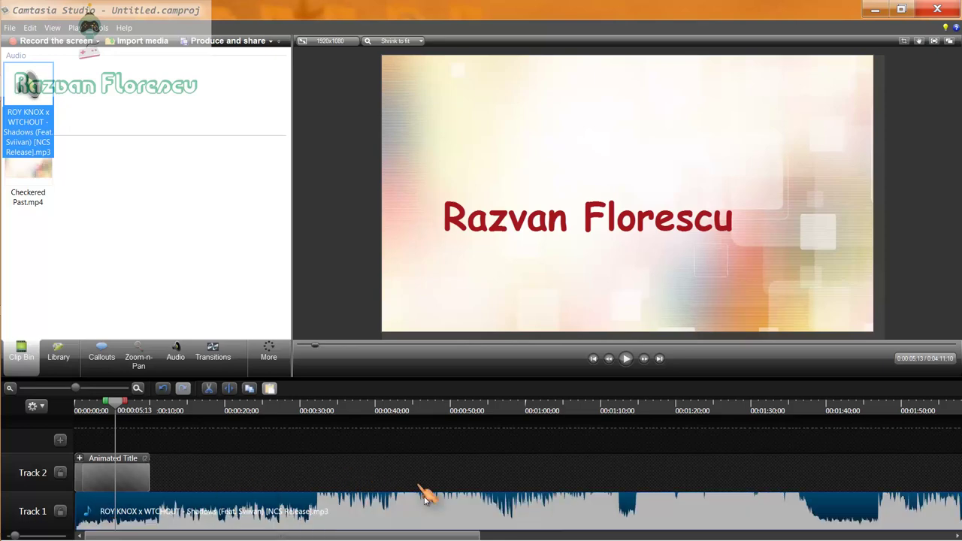
{"action": "left_click_drag", "start_coordinate": [420, 538], "coordinate": [913, 539]}
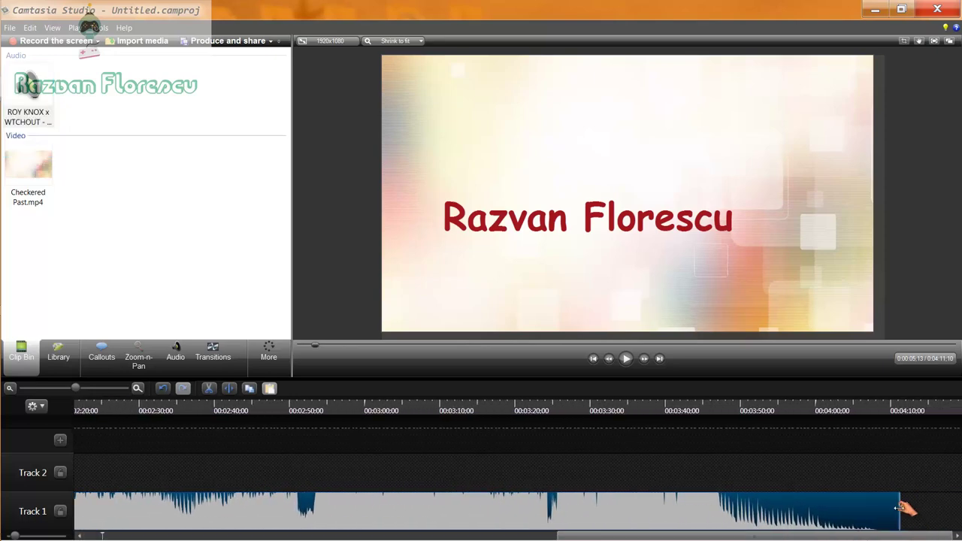
{"action": "left_click_drag", "start_coordinate": [902, 513], "coordinate": [13, 481]}
{"action": "mouse_move", "coordinate": [151, 481]}
{"action": "left_mouse_down"}
{"action": "mouse_move", "coordinate": [135, 483]}
{"action": "mouse_move", "coordinate": [180, 483]}
{"action": "mouse_move", "coordinate": [143, 484]}
{"action": "left_mouse_up"}
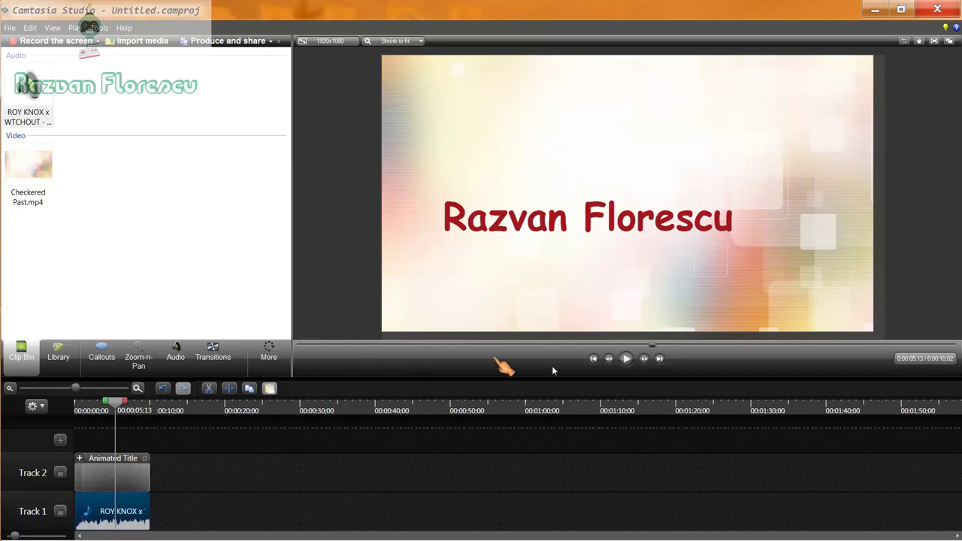
Preview the intro with its music, replaying it from the beginning and pausing at about 2 seconds.
{"action": "left_click", "coordinate": [627, 359]}
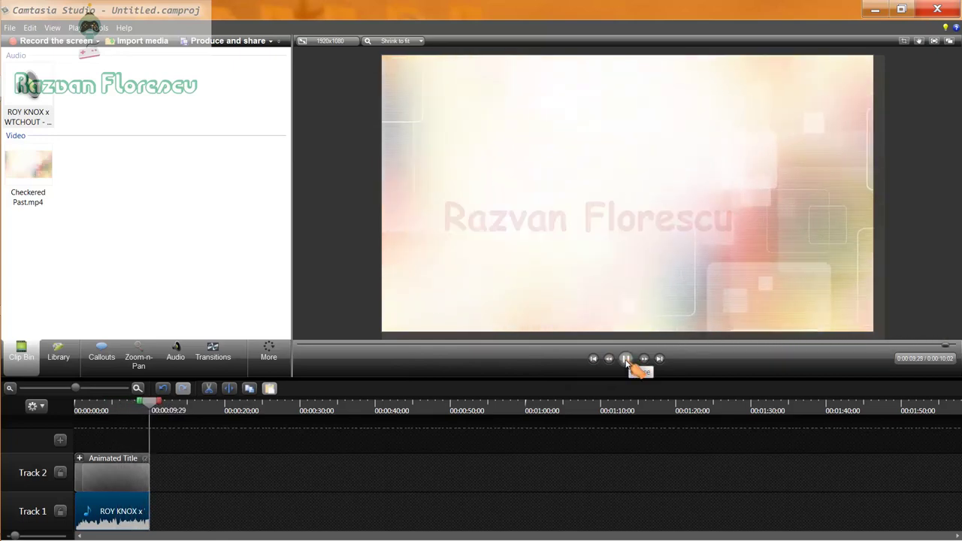
{"action": "left_click", "coordinate": [626, 359]}
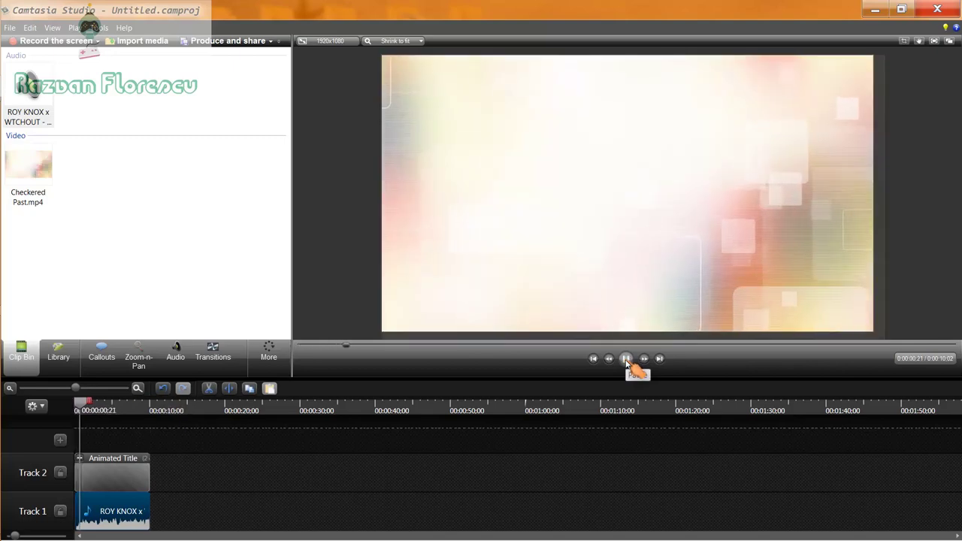
{"action": "left_click", "coordinate": [626, 359]}
{"action": "left_click", "coordinate": [626, 360]}
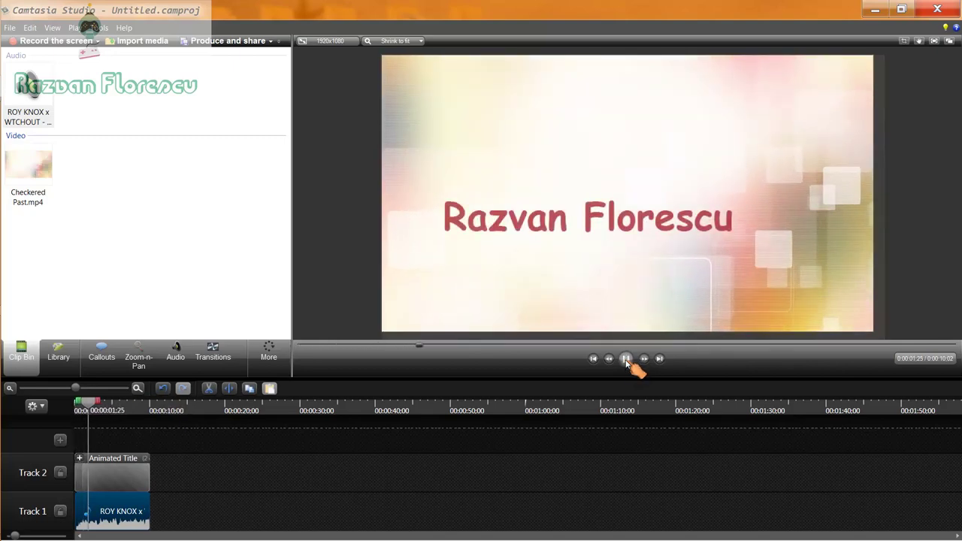
{"action": "left_click", "coordinate": [626, 359]}
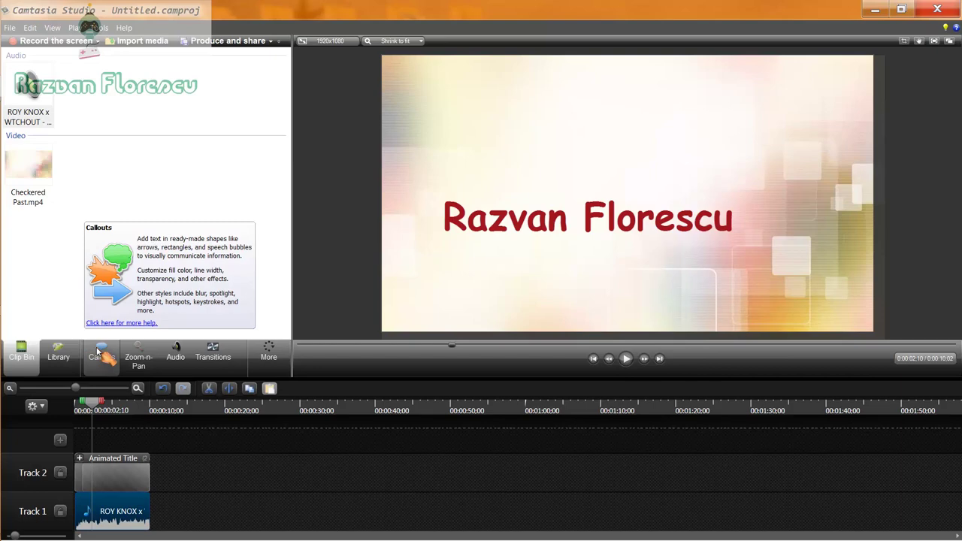
Add the Checkered Past theme's Basic Title to the timeline and move it to the start of Track 3, above the animated title.
{"action": "left_click", "coordinate": [61, 355]}
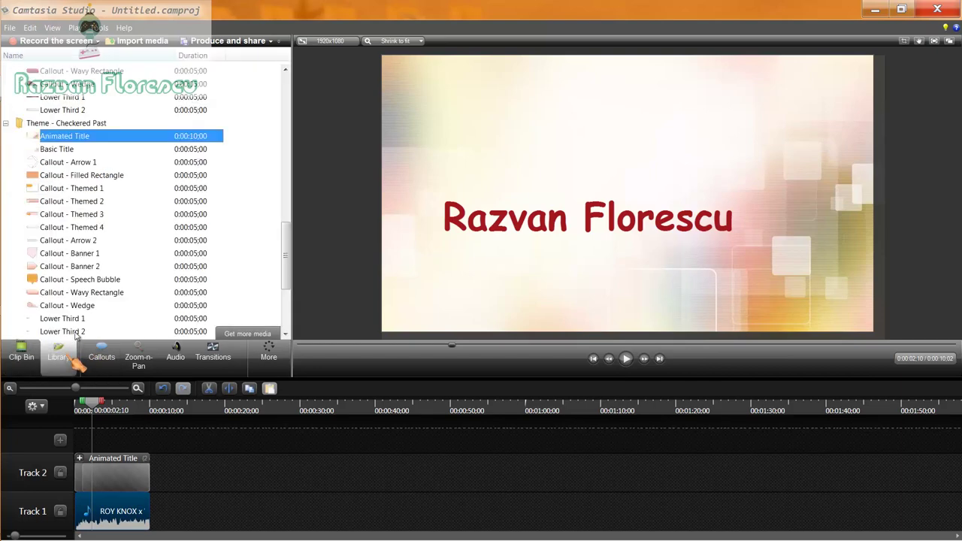
{"action": "left_click", "coordinate": [67, 151]}
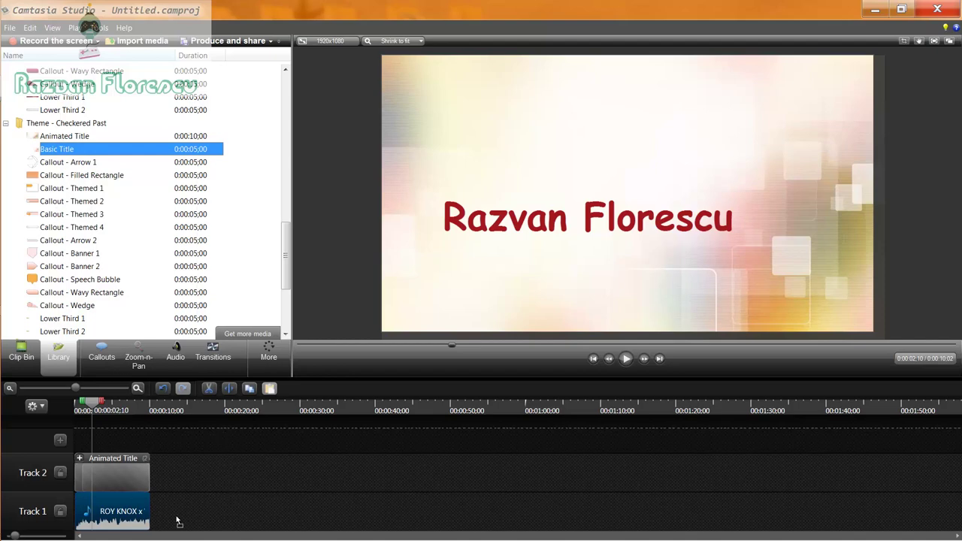
{"action": "left_click_drag", "start_coordinate": [160, 514], "coordinate": [179, 511]}
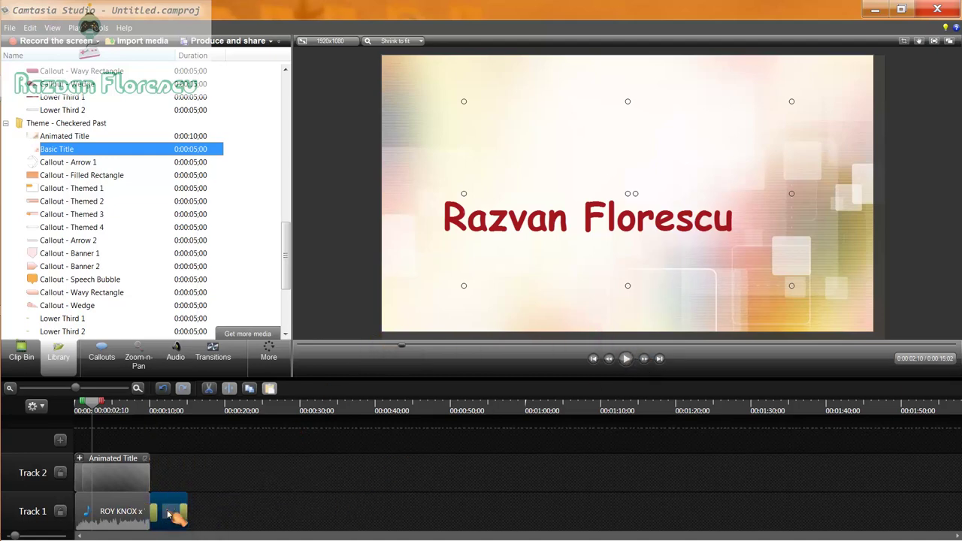
{"action": "left_click_drag", "start_coordinate": [171, 514], "coordinate": [90, 434]}
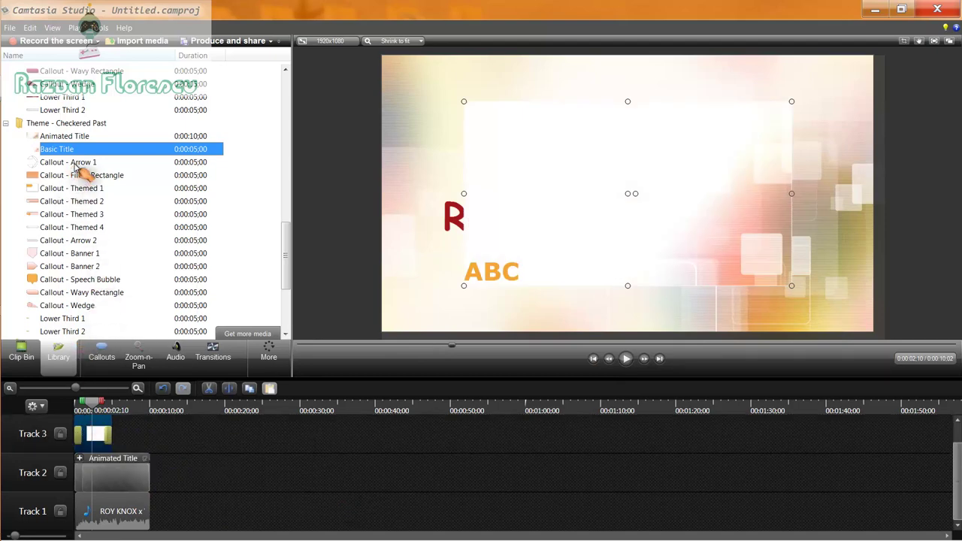
Add the Checkered Past theme's Callout - Arrow 1 to Track 3 directly after the basic title, ending level with the animated title.
{"action": "left_click_drag", "start_coordinate": [71, 163], "coordinate": [121, 436]}
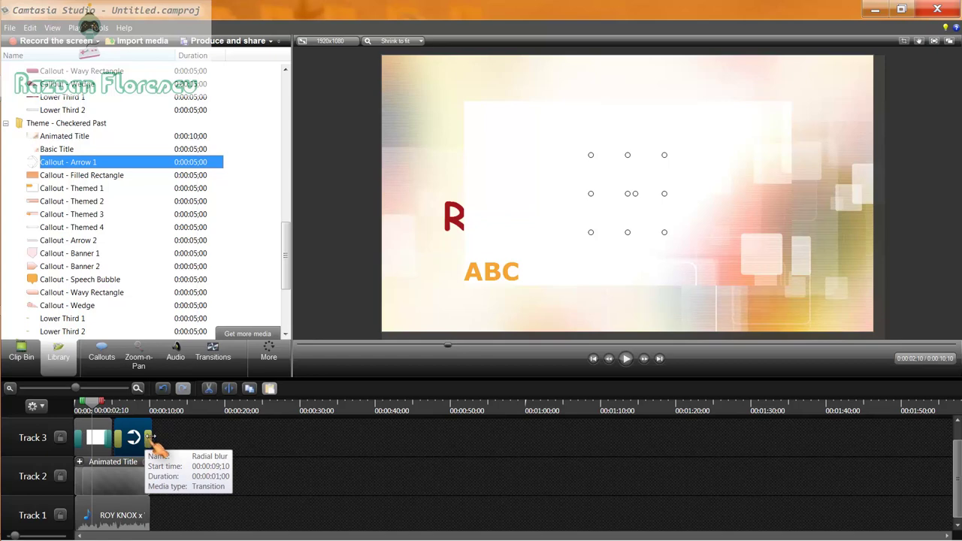
{"action": "mouse_move", "coordinate": [149, 443]}
{"action": "left_mouse_down"}
{"action": "mouse_move", "coordinate": [124, 439]}
{"action": "mouse_move", "coordinate": [144, 443]}
{"action": "left_mouse_up"}
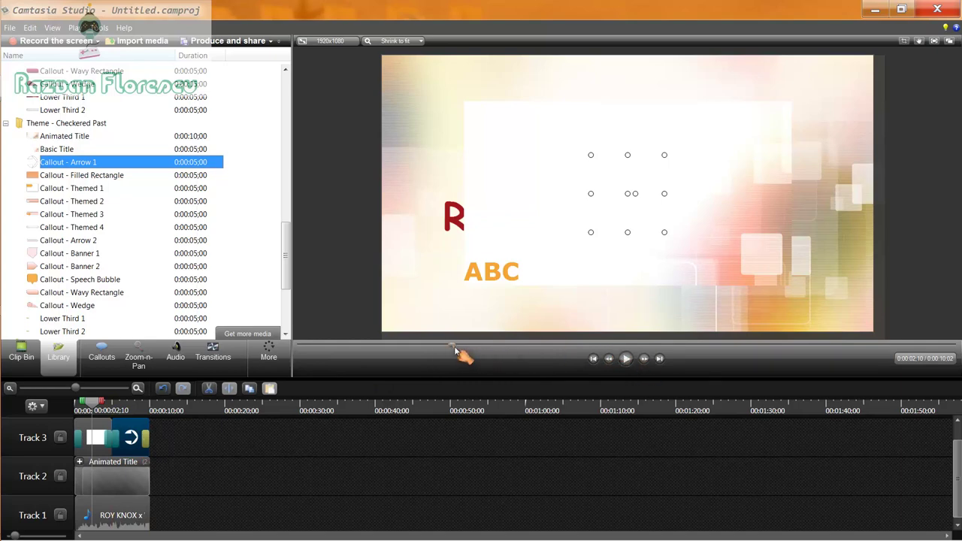
Preview the intro from the beginning and pause at about 2 seconds.
{"action": "left_click_drag", "start_coordinate": [453, 346], "coordinate": [306, 348]}
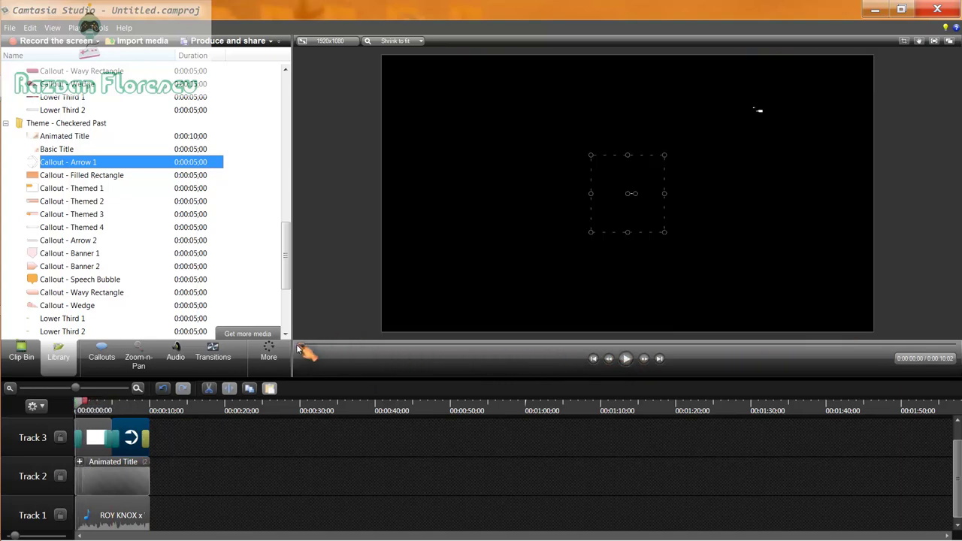
{"action": "left_click", "coordinate": [629, 361]}
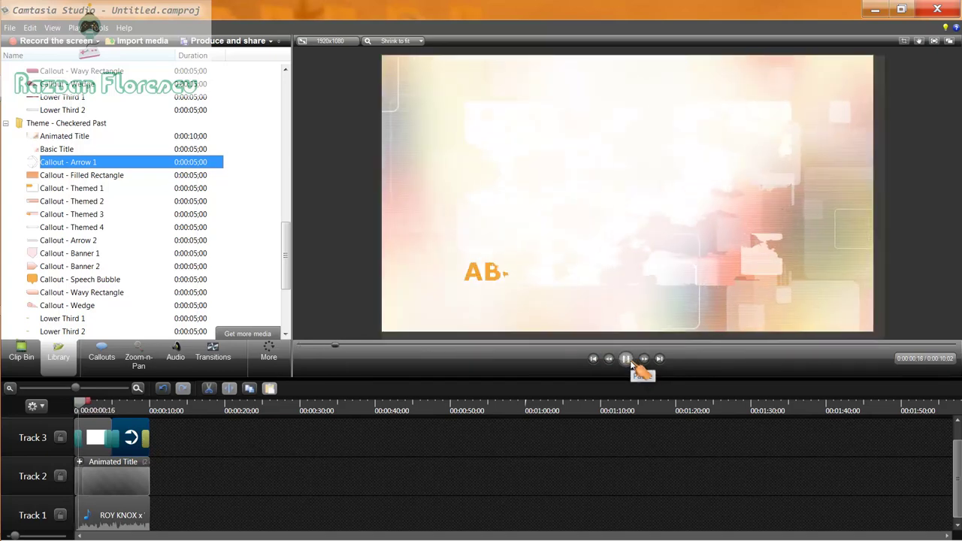
{"action": "left_click", "coordinate": [627, 359]}
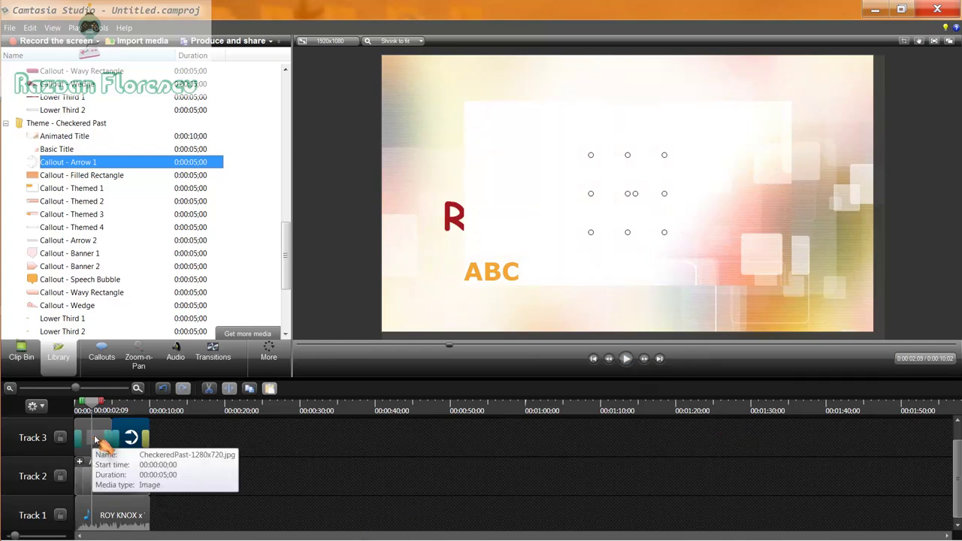
Keep the basic title at the start of Track 3, shrink it to about half size and place it just above the name text.
{"action": "left_click_drag", "start_coordinate": [96, 439], "coordinate": [170, 520]}
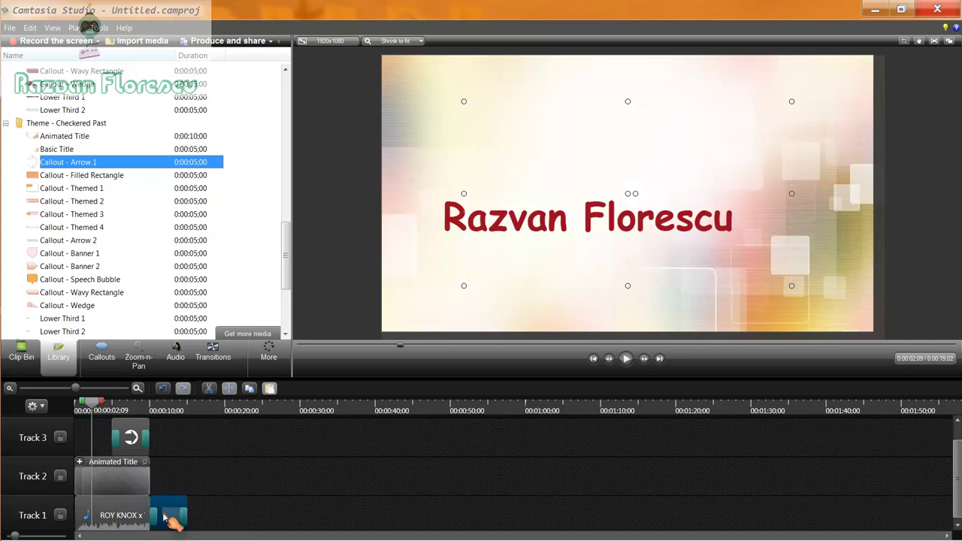
{"action": "left_click_drag", "start_coordinate": [166, 517], "coordinate": [83, 435]}
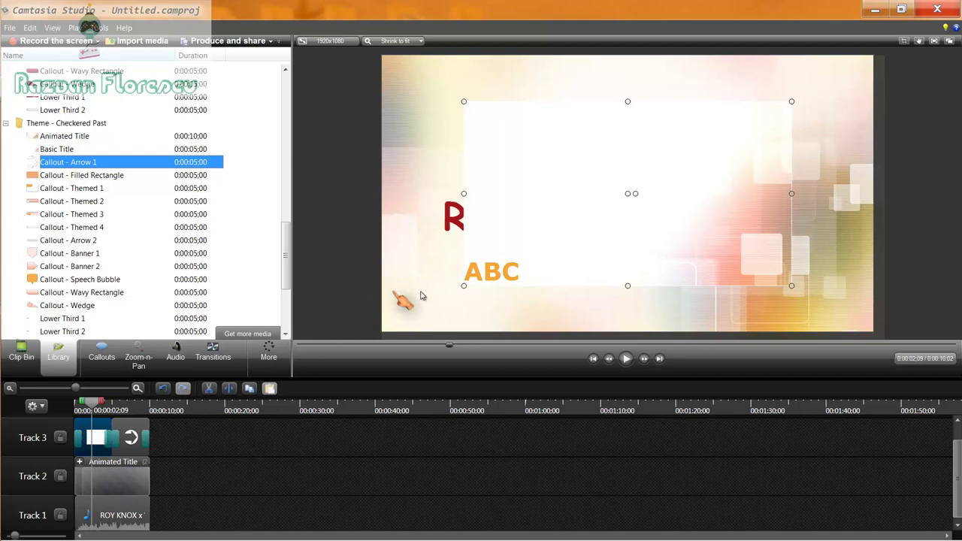
{"action": "left_click_drag", "start_coordinate": [458, 287], "coordinate": [624, 100]}
{"action": "left_click_drag", "start_coordinate": [679, 165], "coordinate": [561, 165]}
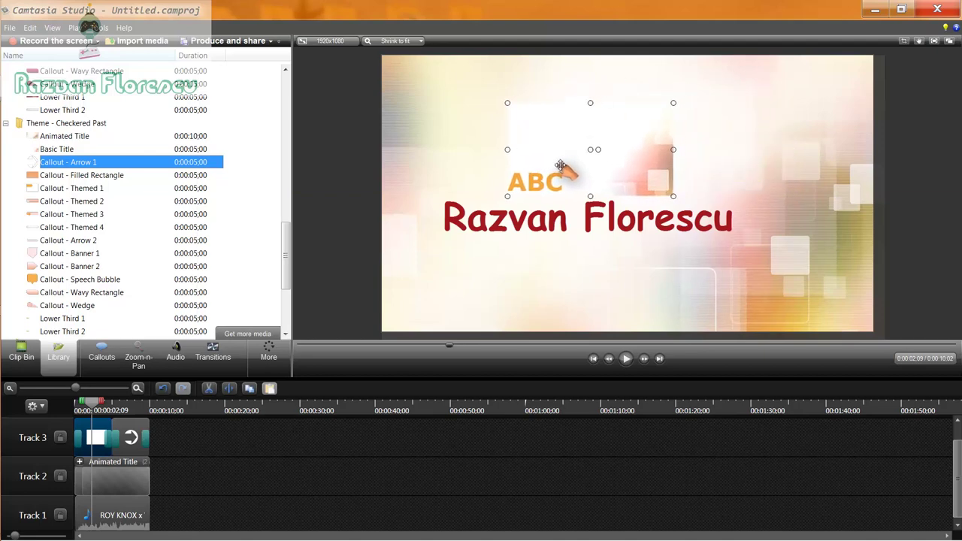
{"action": "left_click", "coordinate": [877, 9]}
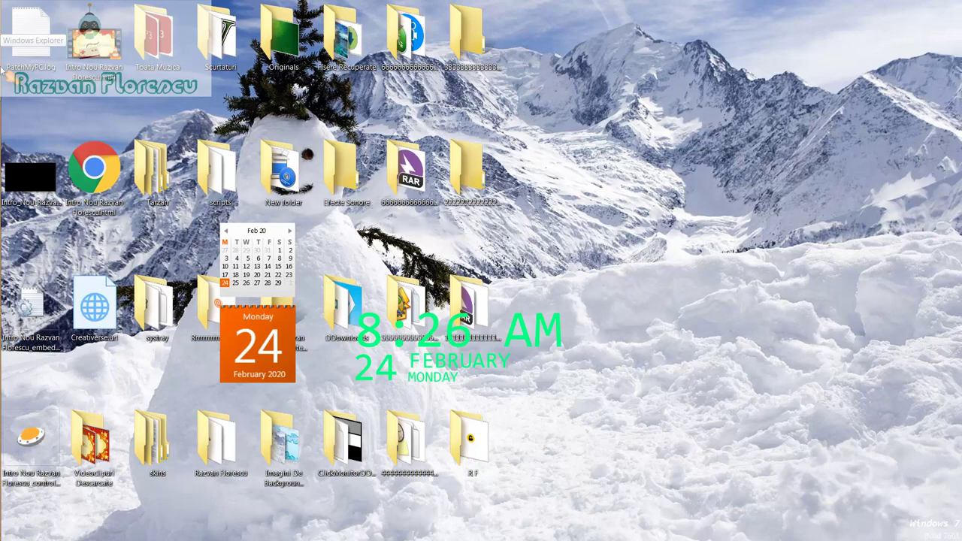
{"action": "mouse_move", "coordinate": [2, 5]}
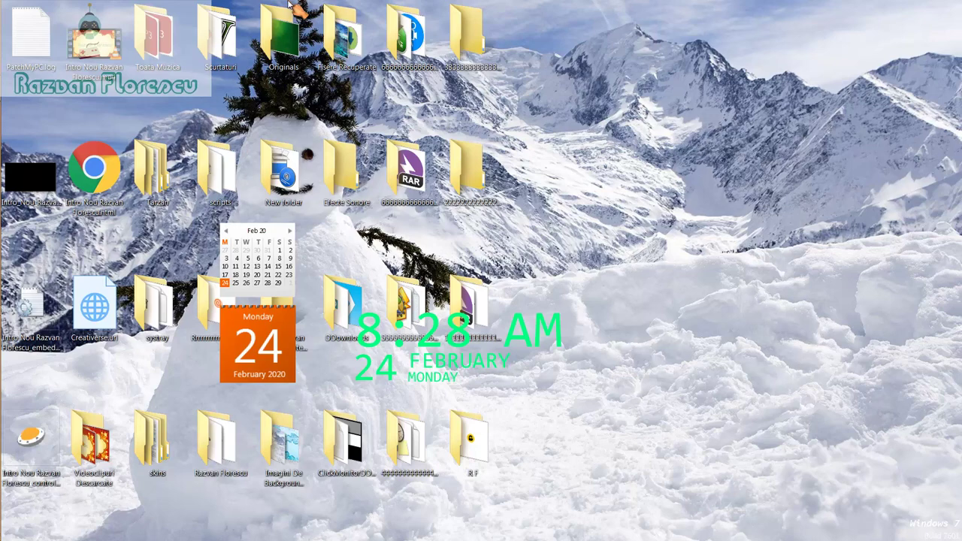
{"action": "mouse_move", "coordinate": [3, 306]}
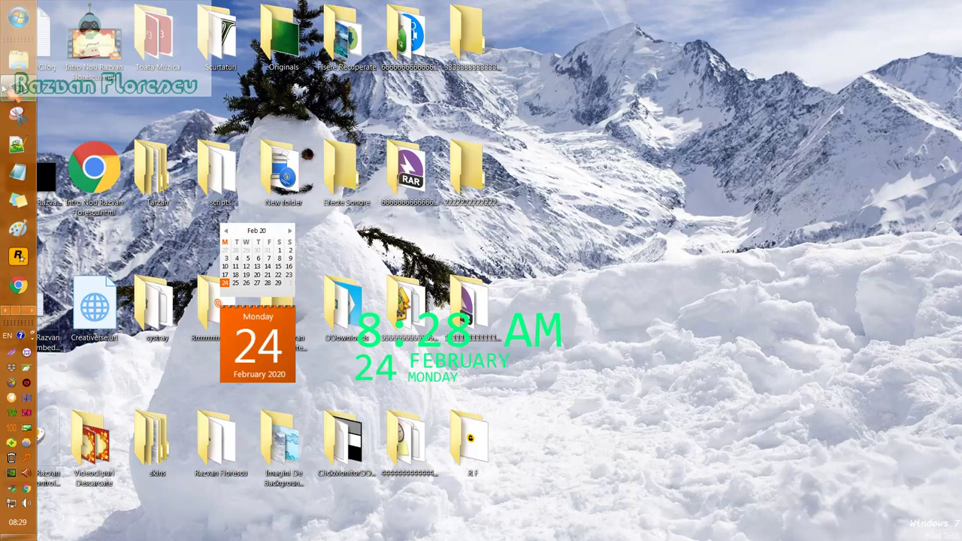
{"action": "mouse_move", "coordinate": [18, 88]}
{"action": "left_click", "coordinate": [94, 97]}
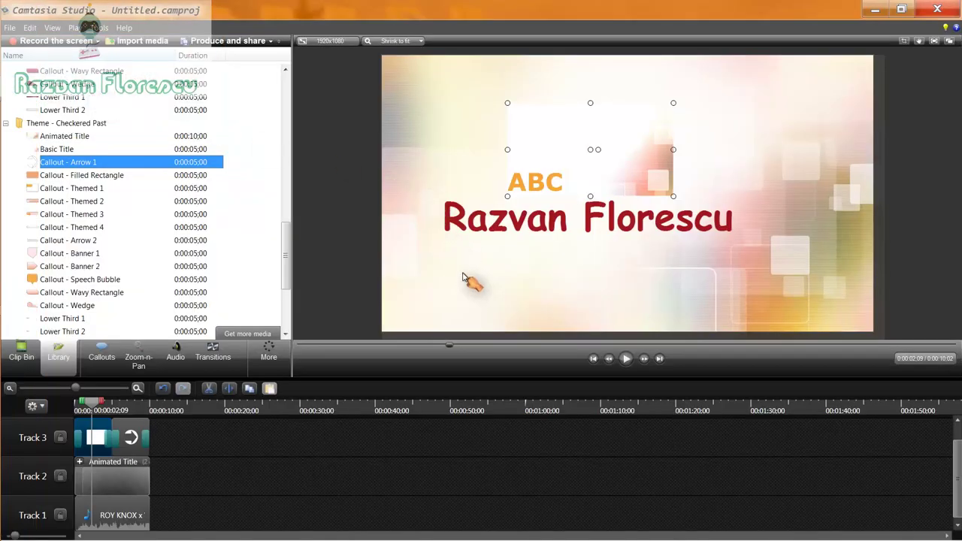
Play the intro up to about 8 seconds and move the arrow callout just above the name text.
{"action": "left_click", "coordinate": [626, 359]}
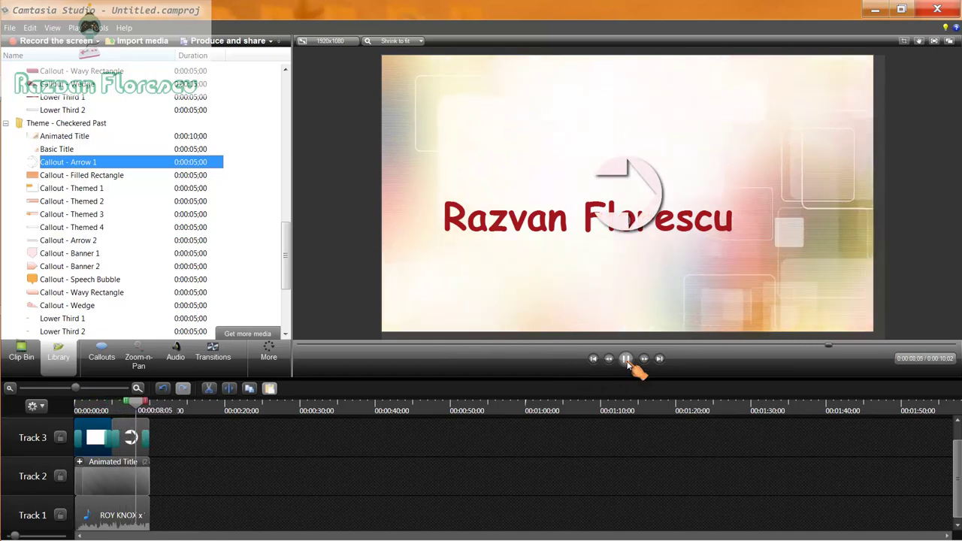
{"action": "left_click", "coordinate": [626, 359]}
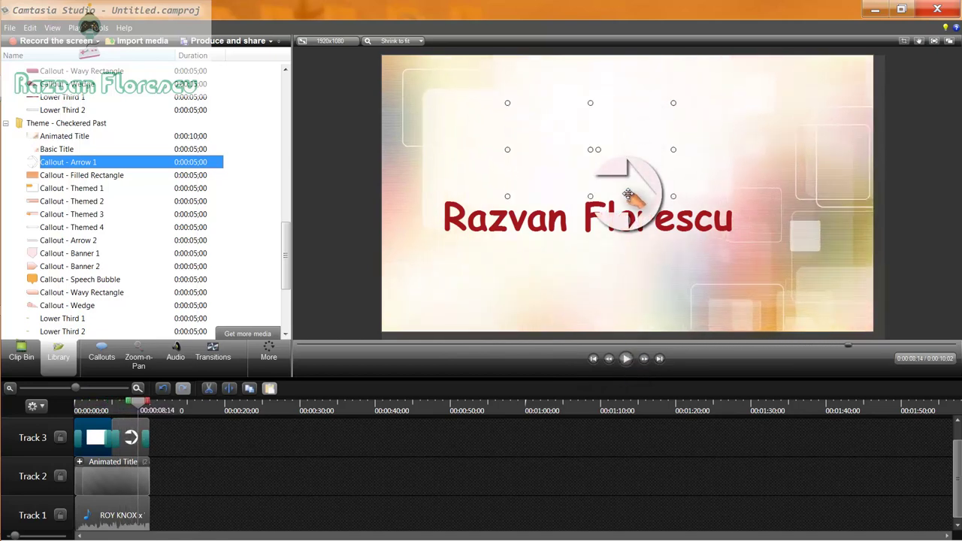
{"action": "left_click_drag", "start_coordinate": [627, 194], "coordinate": [594, 159]}
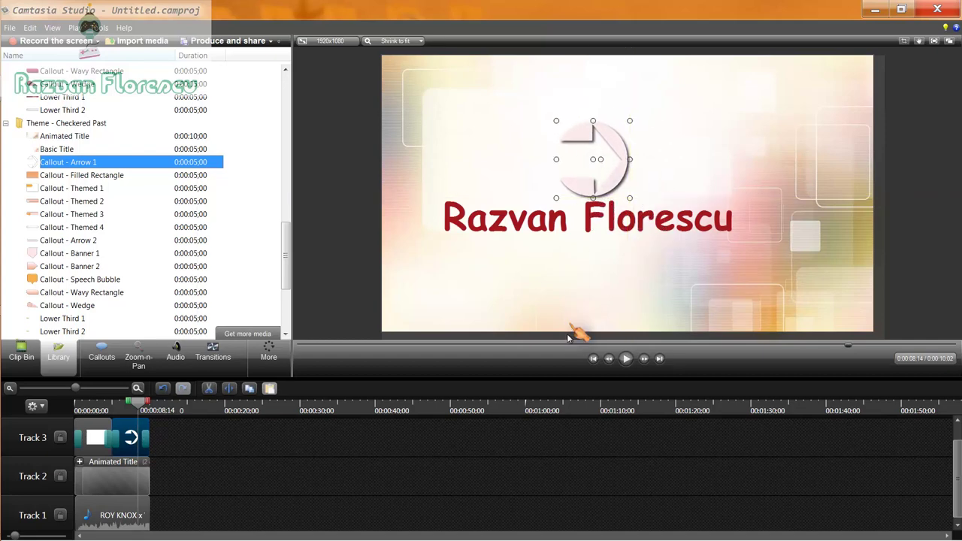
Play the intro to its end, replay it from the beginning and pause at about 2 seconds.
{"action": "left_click", "coordinate": [626, 359]}
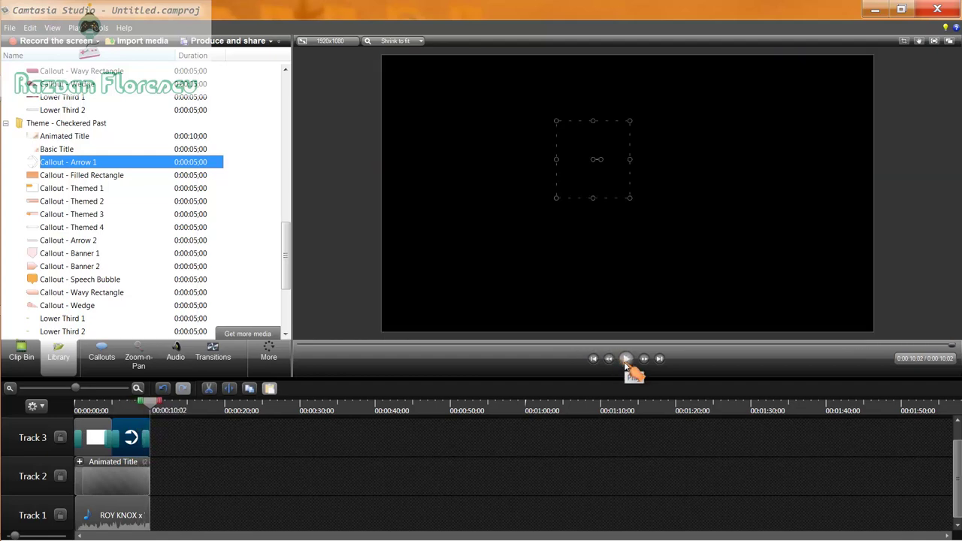
{"action": "left_click", "coordinate": [625, 359]}
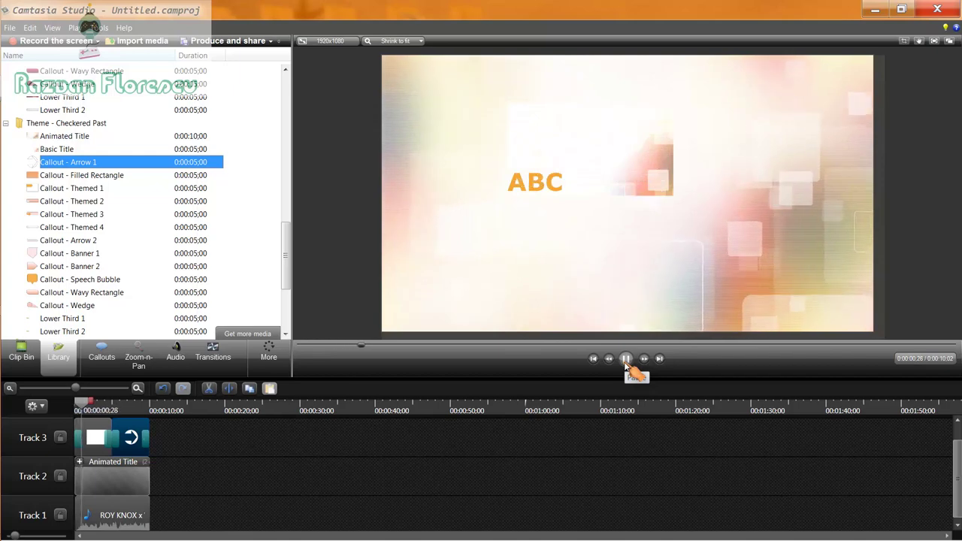
{"action": "left_click", "coordinate": [625, 359]}
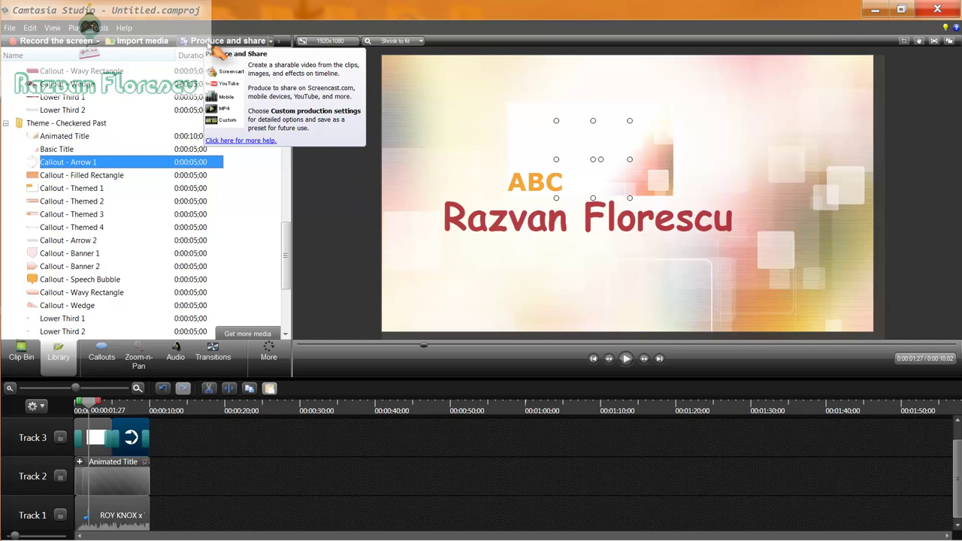
Start producing the video with custom production settings in the MP4 - Flash / HTML5 player format.
{"action": "left_click", "coordinate": [218, 42]}
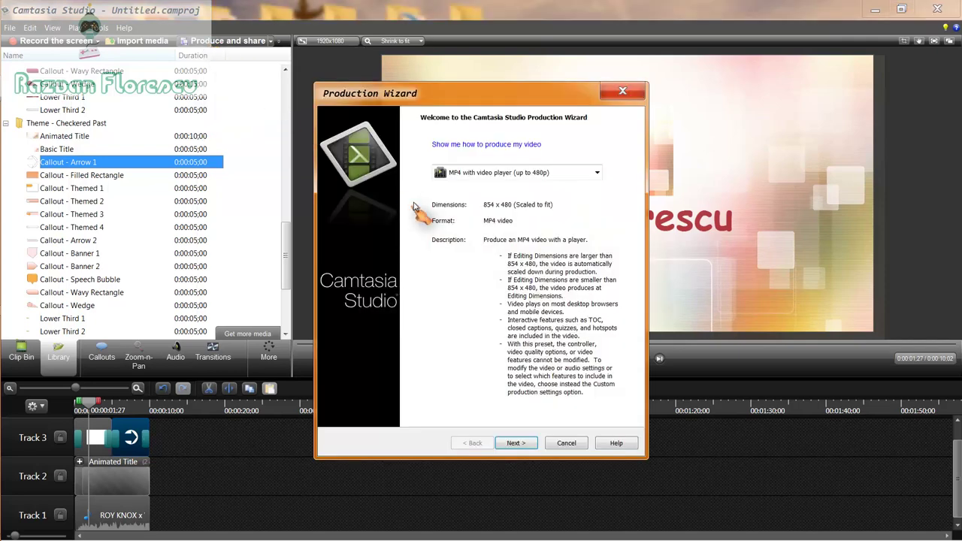
{"action": "left_click", "coordinate": [598, 174]}
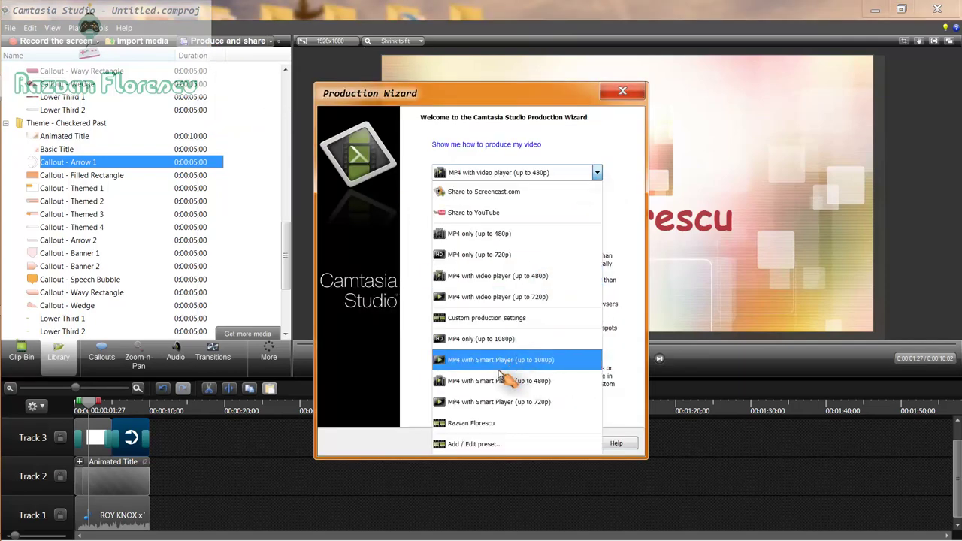
{"action": "left_click", "coordinate": [500, 322]}
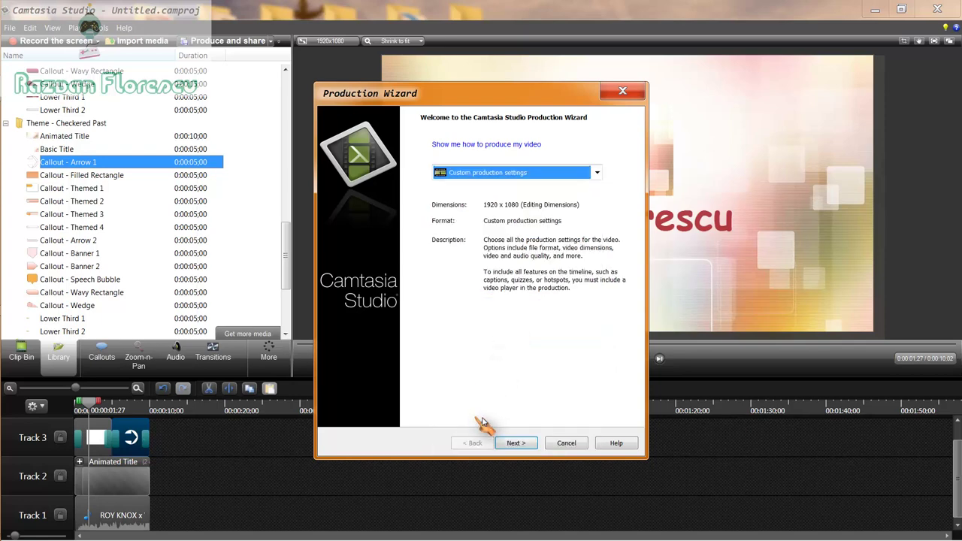
{"action": "left_click", "coordinate": [516, 445]}
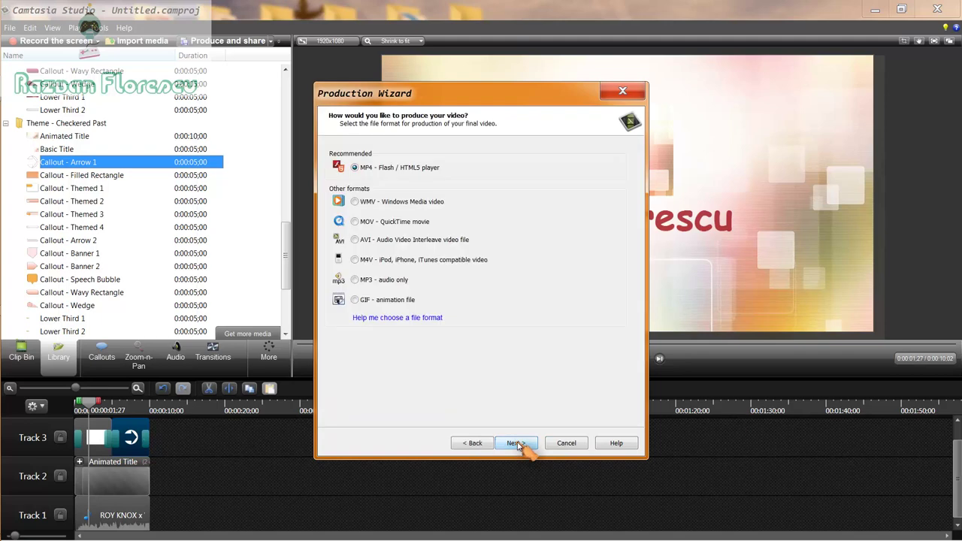
{"action": "left_click", "coordinate": [516, 443]}
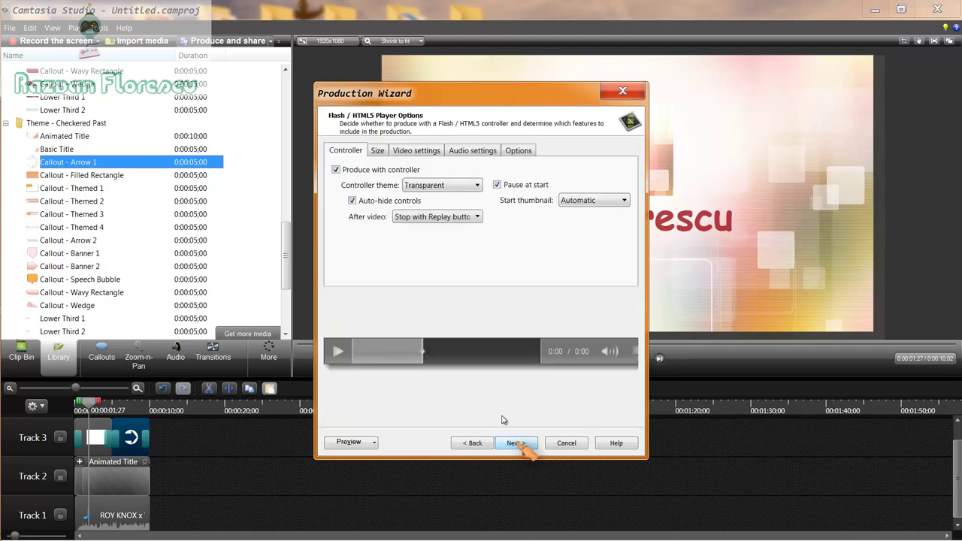
Check the video and controller settings, keep them as they are and exclude the watermark from the production.
{"action": "left_click", "coordinate": [414, 151]}
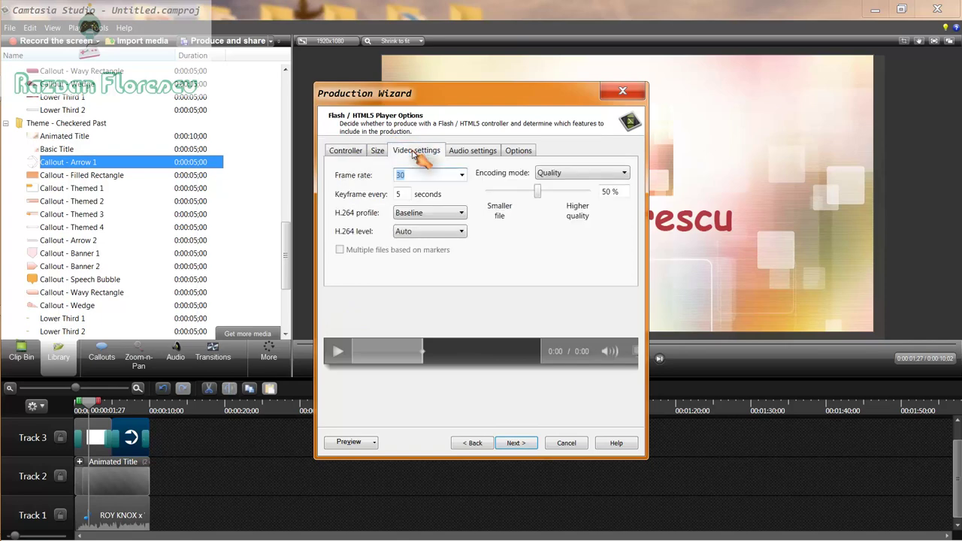
{"action": "left_click", "coordinate": [350, 152]}
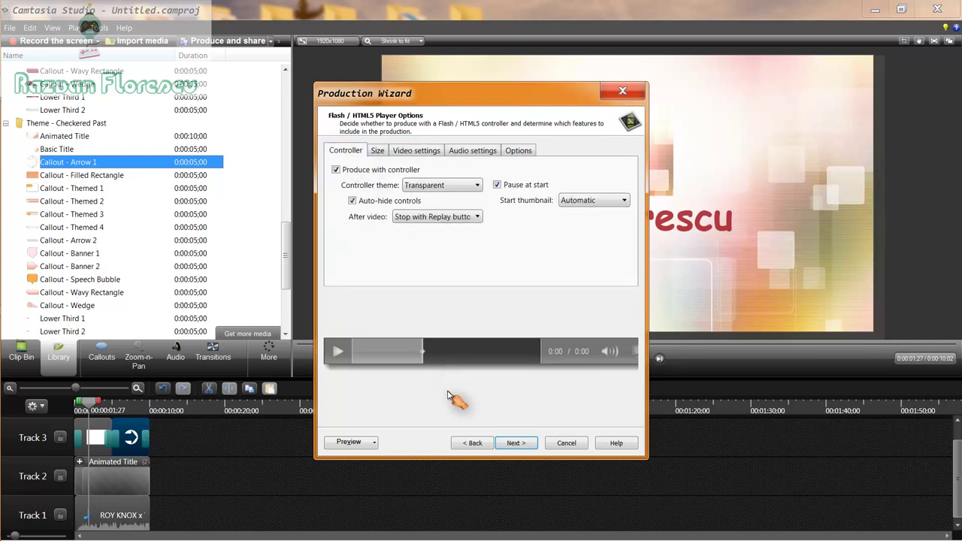
{"action": "left_click", "coordinate": [513, 444]}
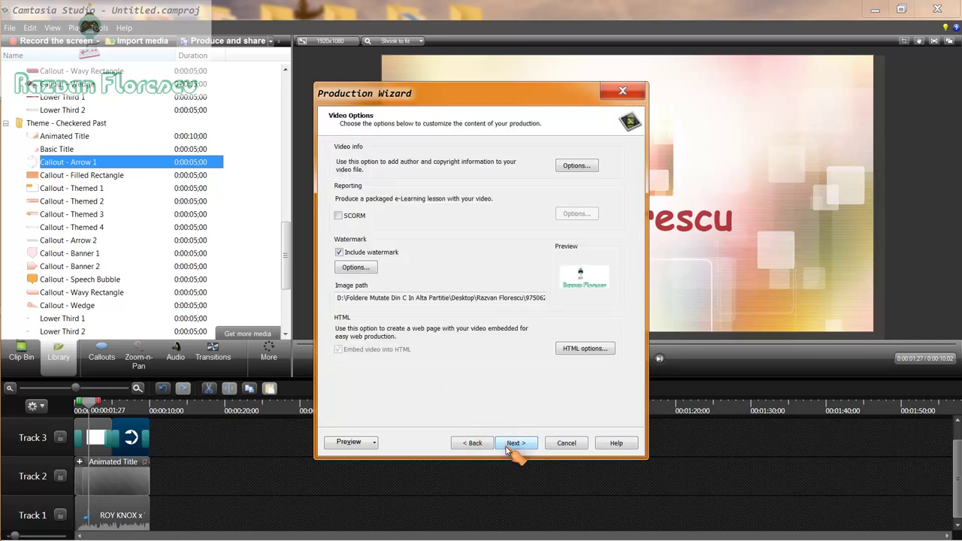
{"action": "left_click", "coordinate": [360, 255]}
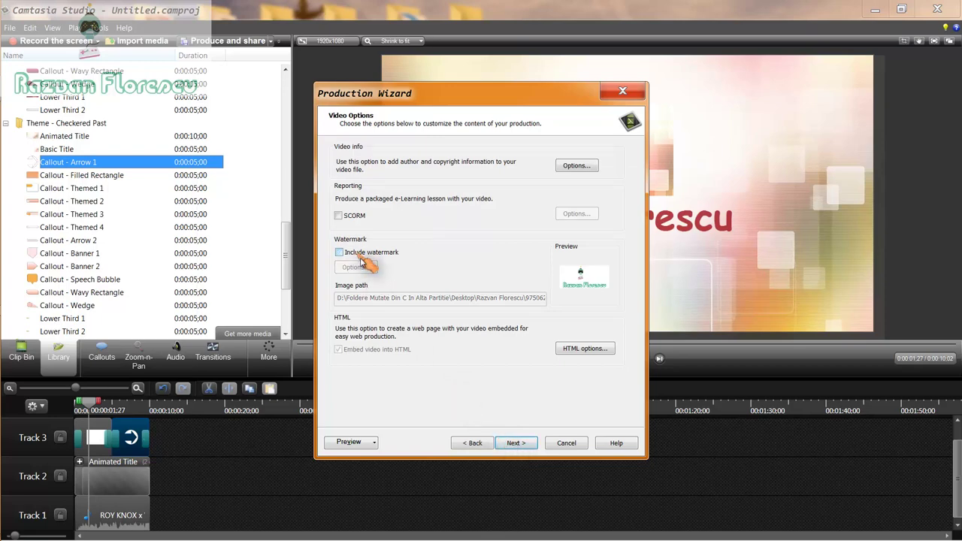
{"action": "left_click", "coordinate": [516, 443]}
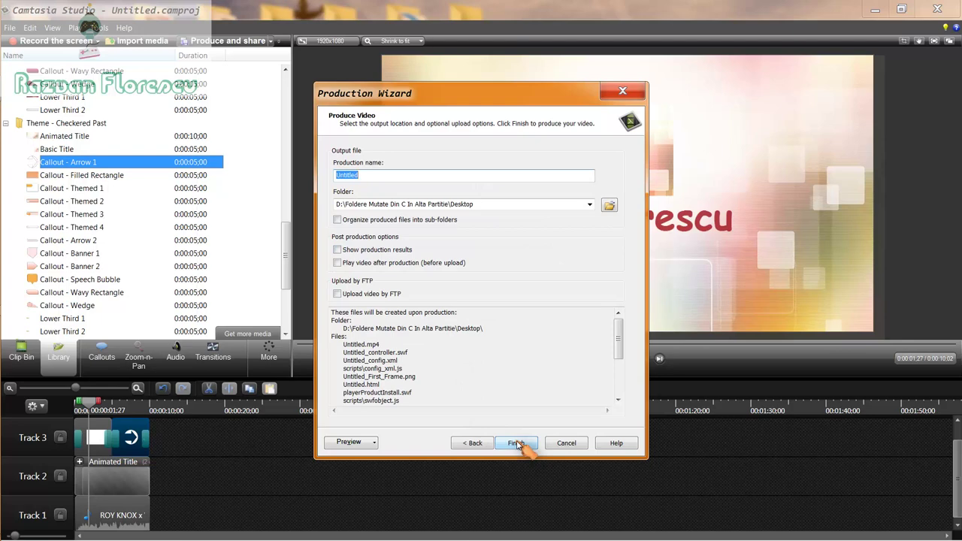
Name the production "Intro Nou Nout" followed by the creator's full name and produce it to the Desktop folder, overwriting the existing files.
{"action": "key", "text": "BackSpace"}
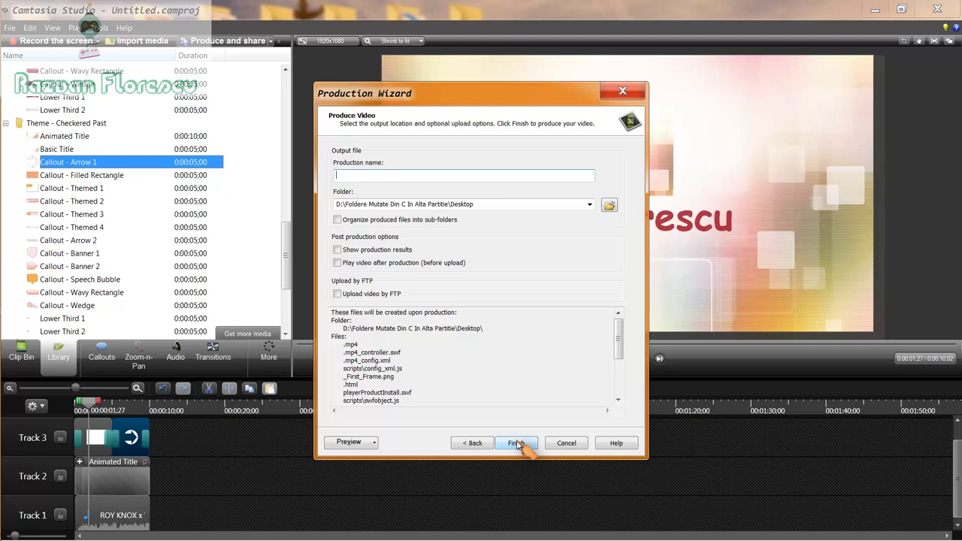
{"action": "type", "text": "Intro Nou"}
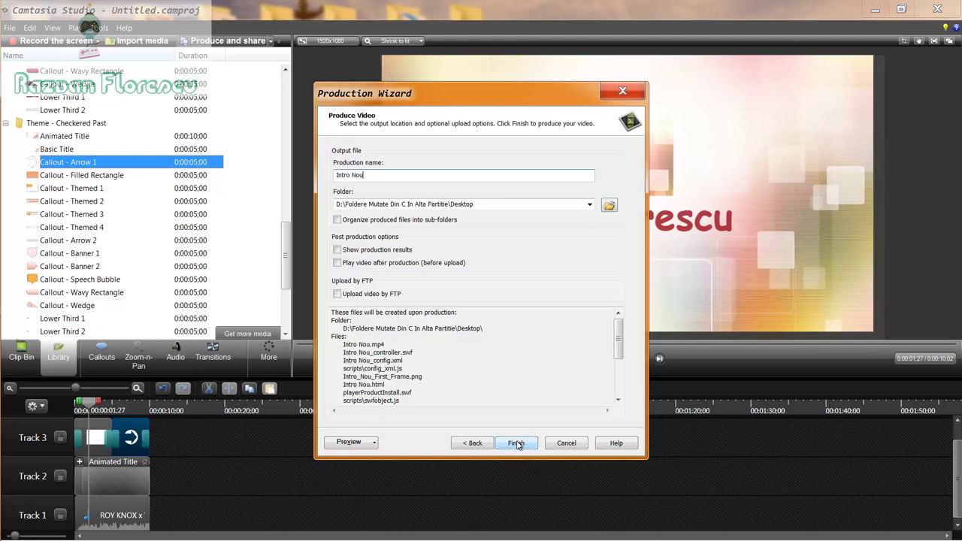
{"action": "type", "text": " Nout Rr"}
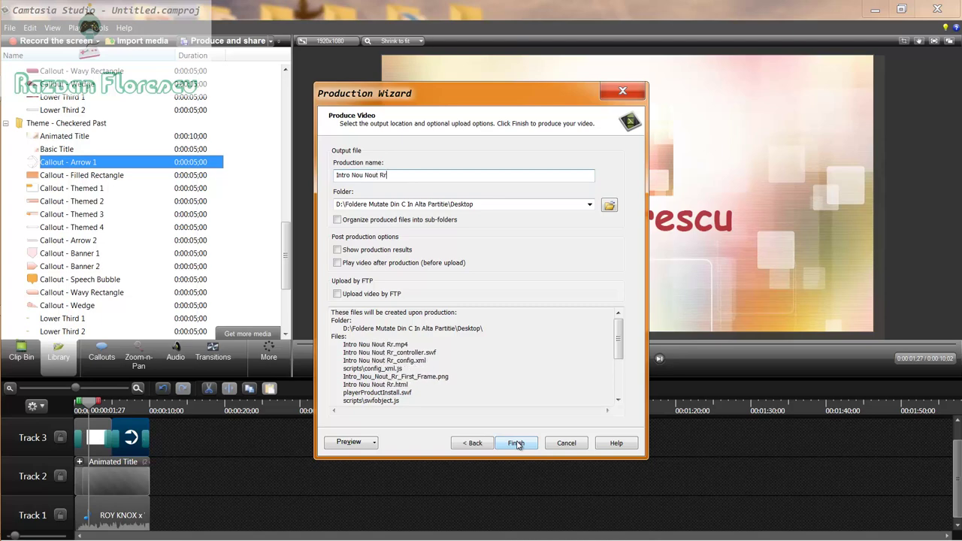
{"action": "key", "text": "BackSpace"}
{"action": "type", "text": "azvan "}
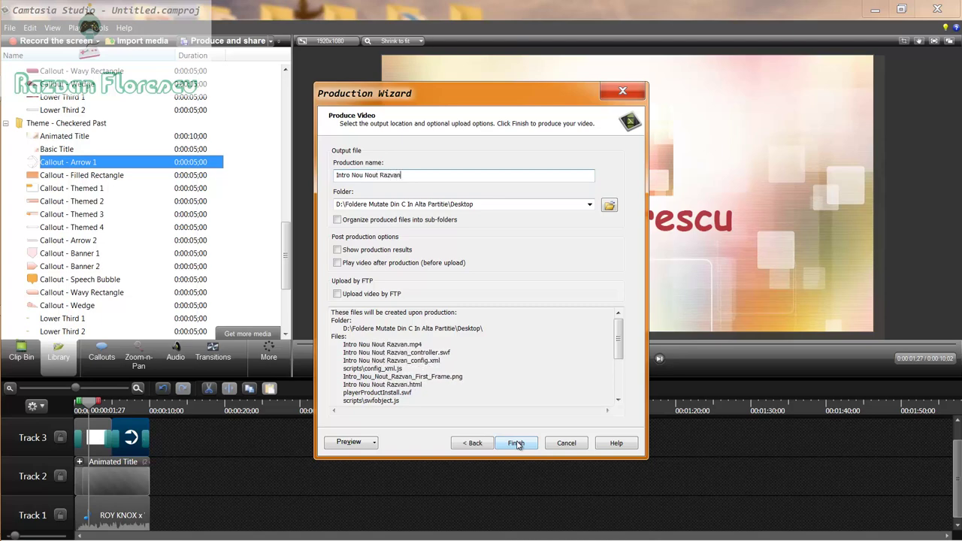
{"action": "type", "text": "Florescu"}
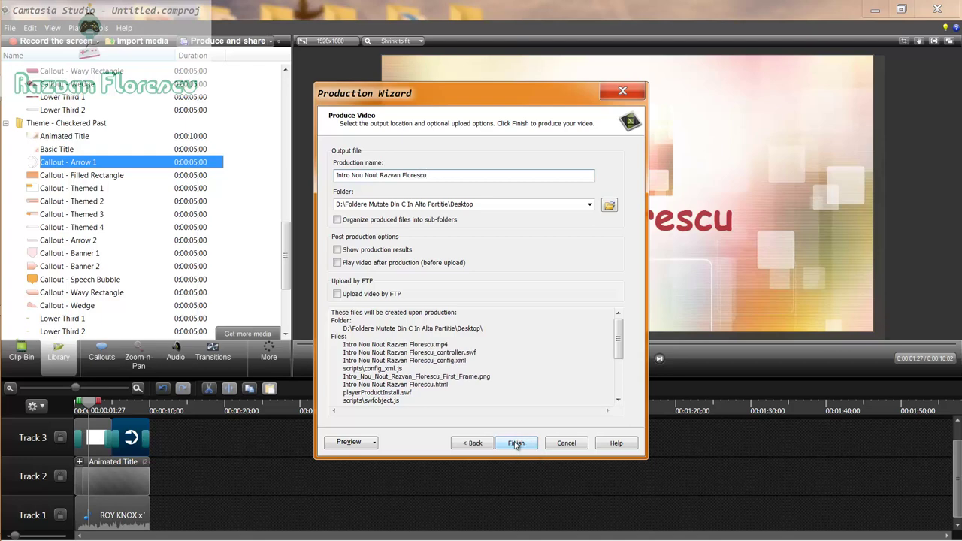
{"action": "left_click", "coordinate": [516, 443]}
{"action": "left_click", "coordinate": [516, 444]}
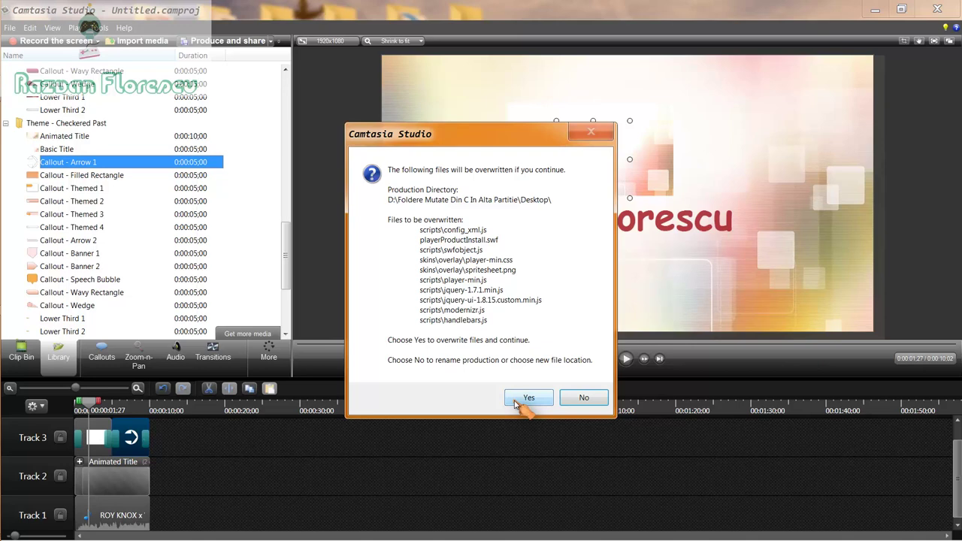
{"action": "left_click", "coordinate": [515, 404]}
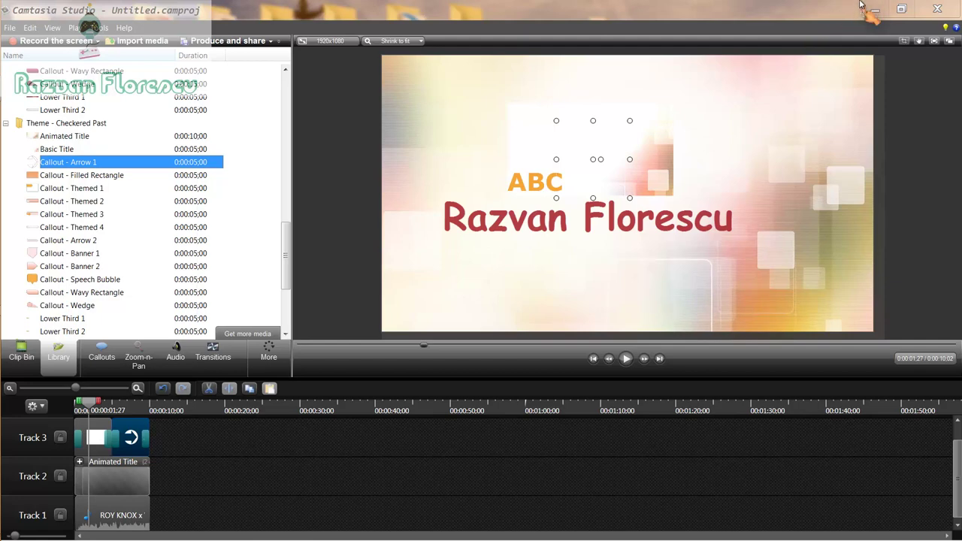
Close Camtasia Studio without saving the changes to Untitled.camproj.
{"action": "left_click", "coordinate": [929, 7]}
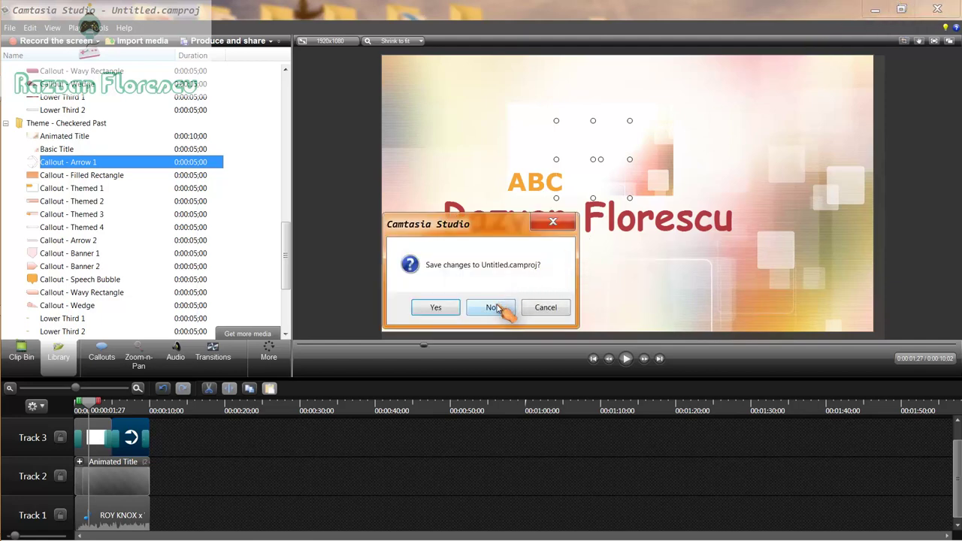
{"action": "left_click", "coordinate": [553, 222]}
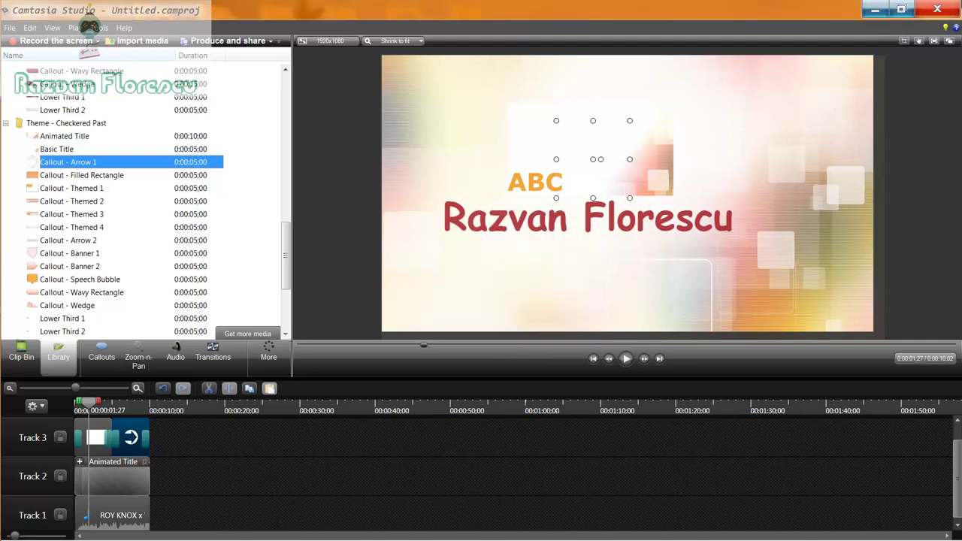
{"action": "left_click", "coordinate": [937, 8]}
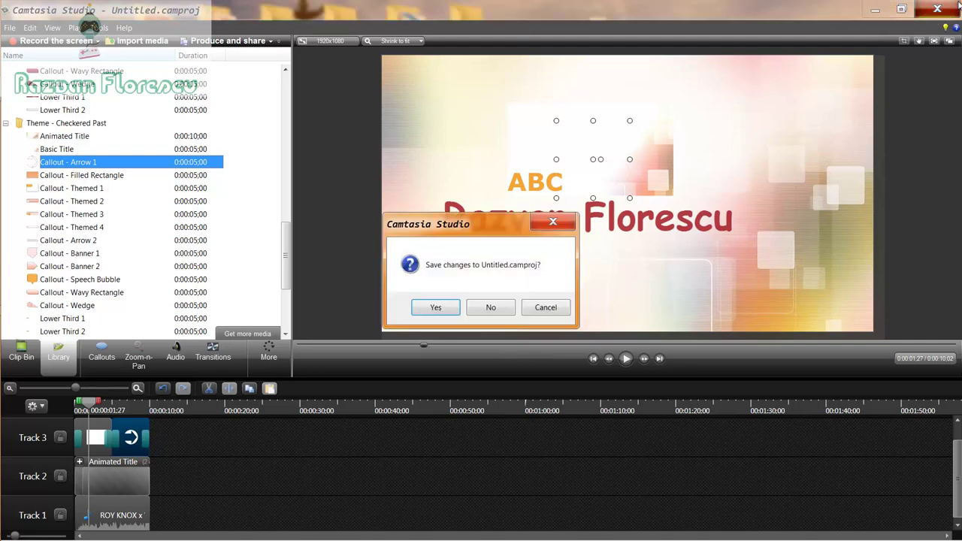
{"action": "left_click", "coordinate": [490, 307]}
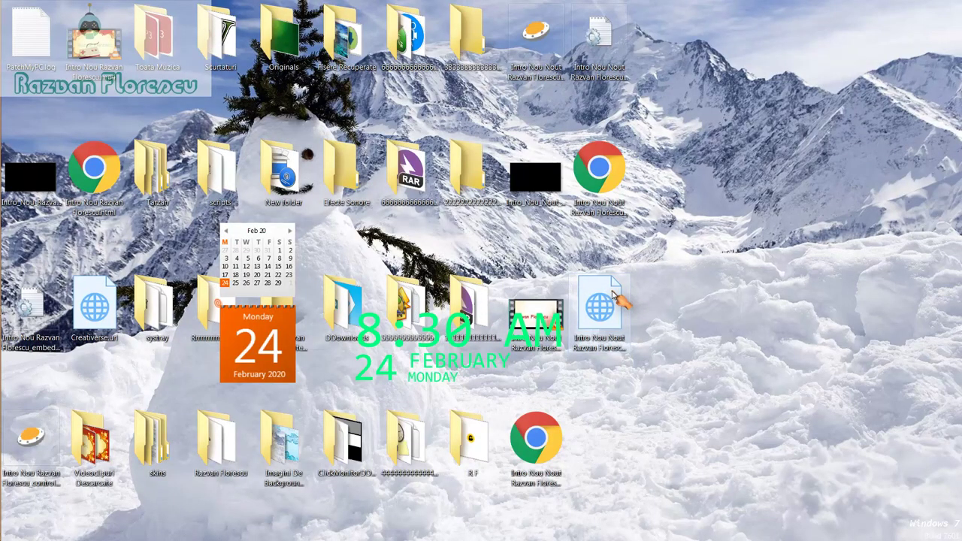
Switch to VLC media player by opening the produced "Intro Nou Nout" MP4 from the desktop, replay it and close the player.
{"action": "double_click", "coordinate": [531, 306]}
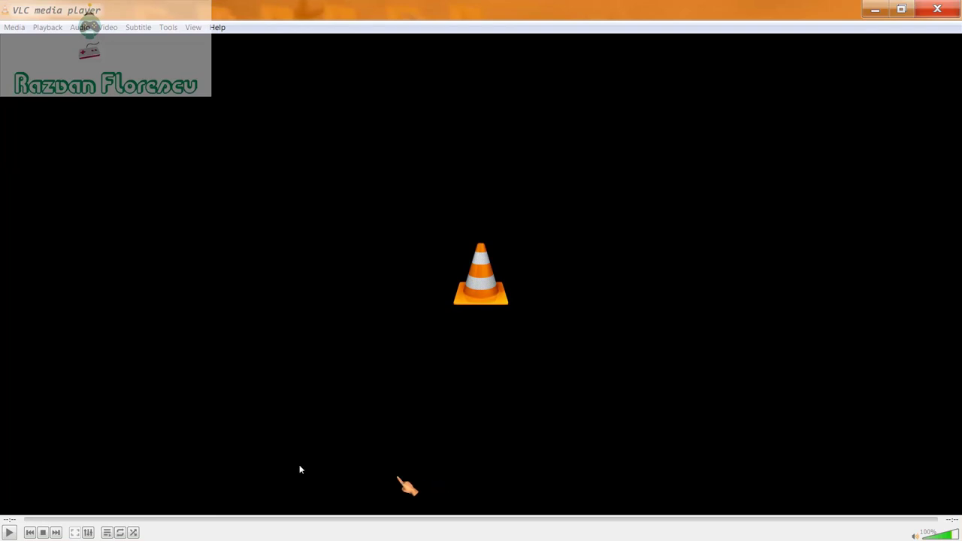
{"action": "left_click", "coordinate": [9, 533]}
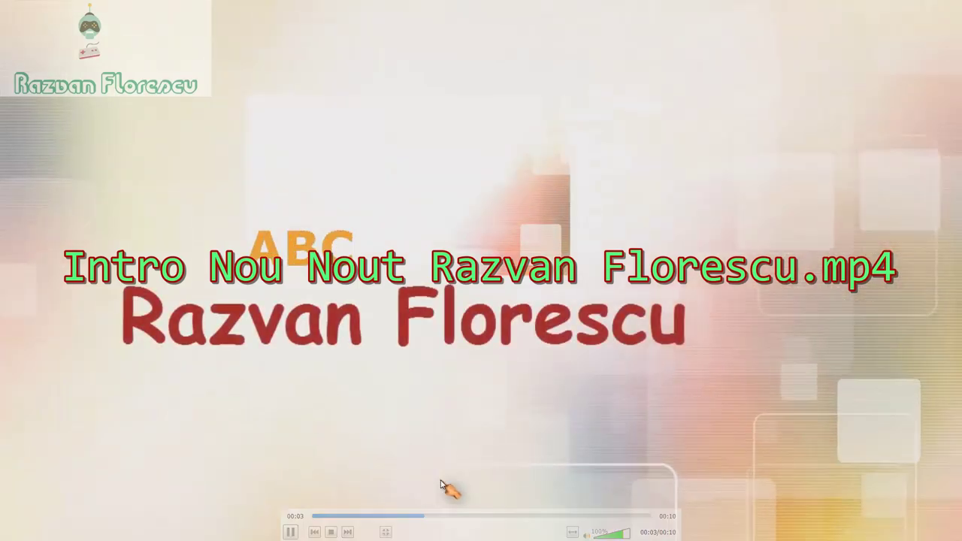
{"action": "key", "text": "Escape"}
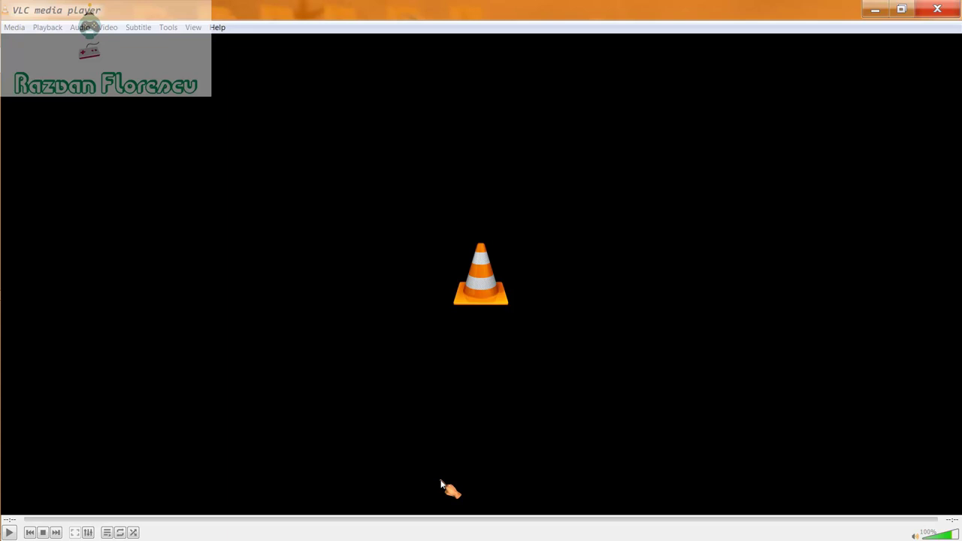
{"action": "mouse_move", "coordinate": [9, 536]}
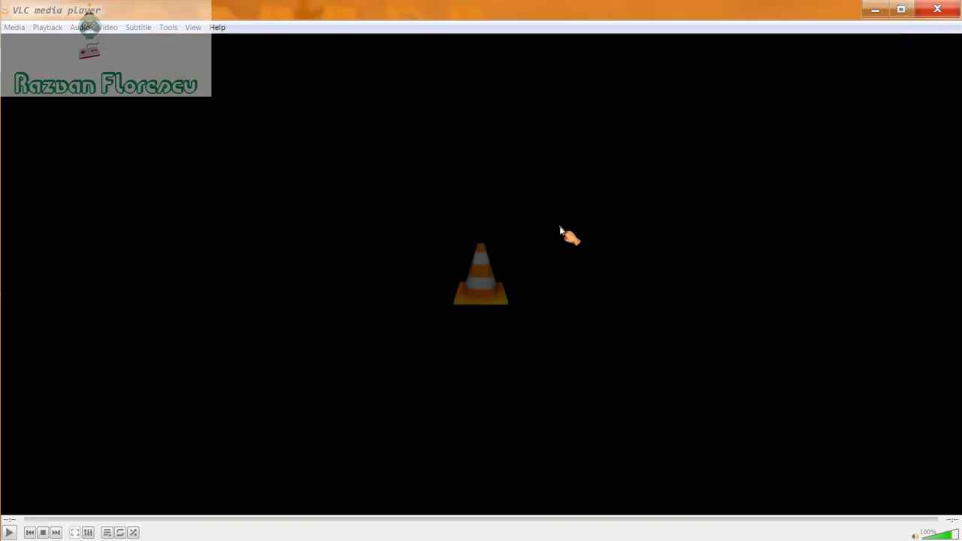
{"action": "left_click", "coordinate": [936, 9]}
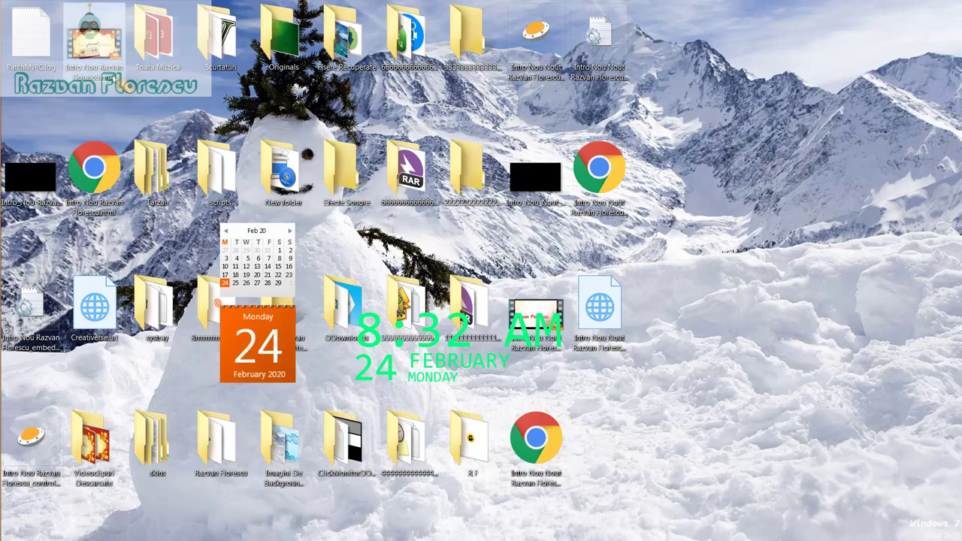
Permanently delete the older "Intro Nou" video, controller file, embed CSS and first-frame PNG, without "Nout" in their names, from the desktop.
{"action": "left_click", "coordinate": [48, 453]}
{"action": "left_click", "coordinate": [39, 309]}
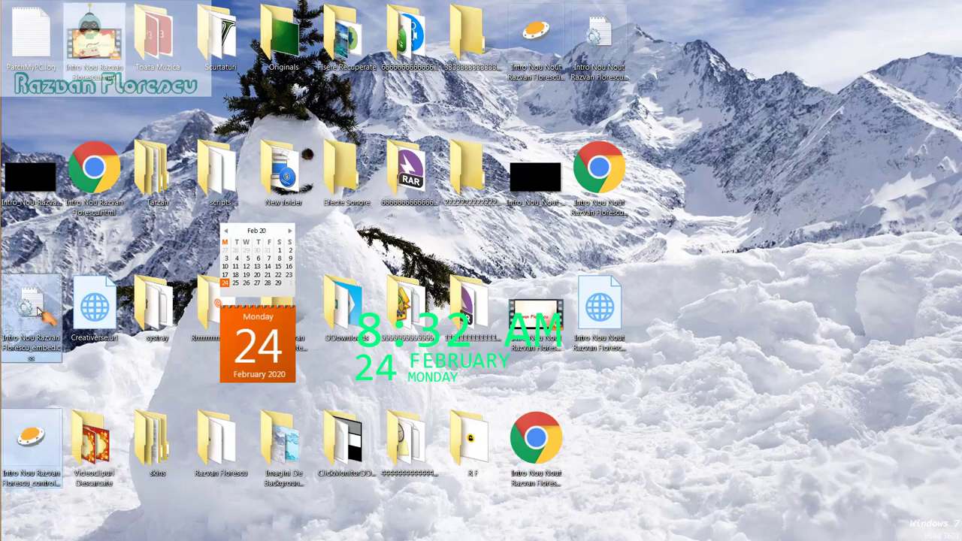
{"action": "left_click", "coordinate": [60, 207]}
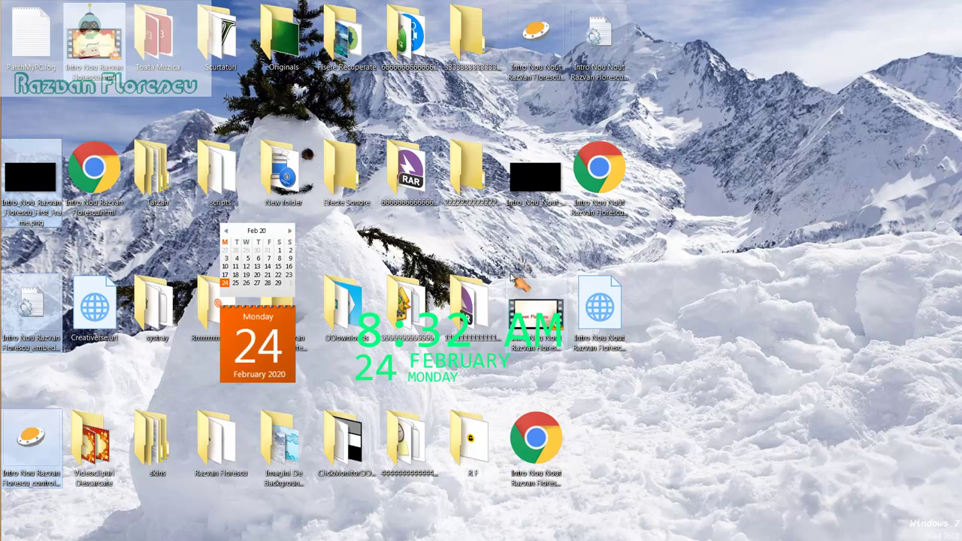
{"action": "key", "text": "shift+Delete"}
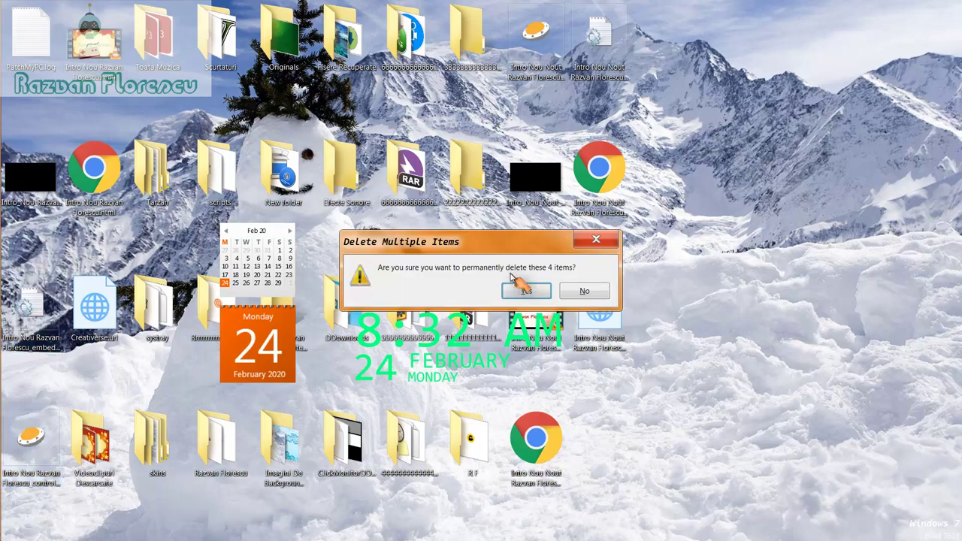
{"action": "key", "text": "Return"}
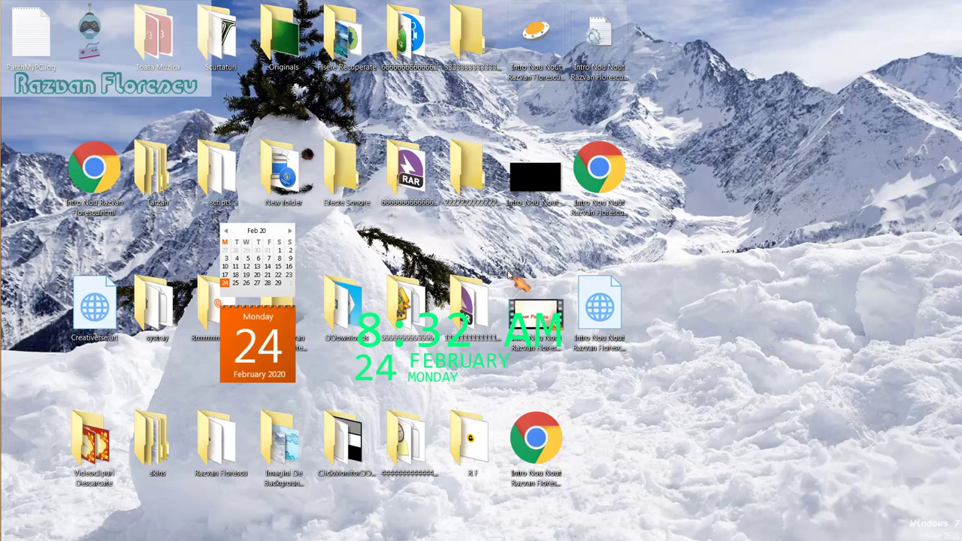
Re-sort the icons on the desktop.
{"action": "right_click", "coordinate": [686, 198]}
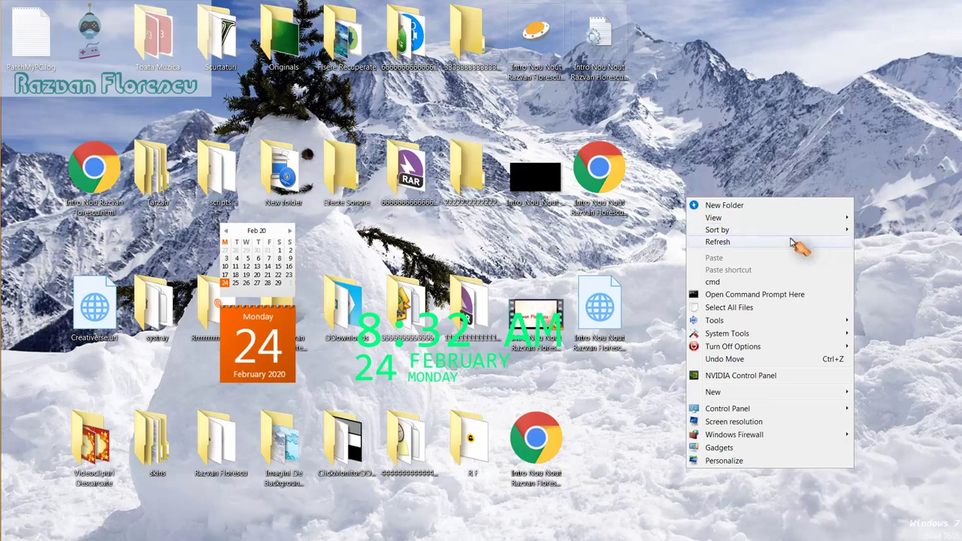
{"action": "mouse_move", "coordinate": [841, 230]}
{"action": "left_click", "coordinate": [873, 227]}
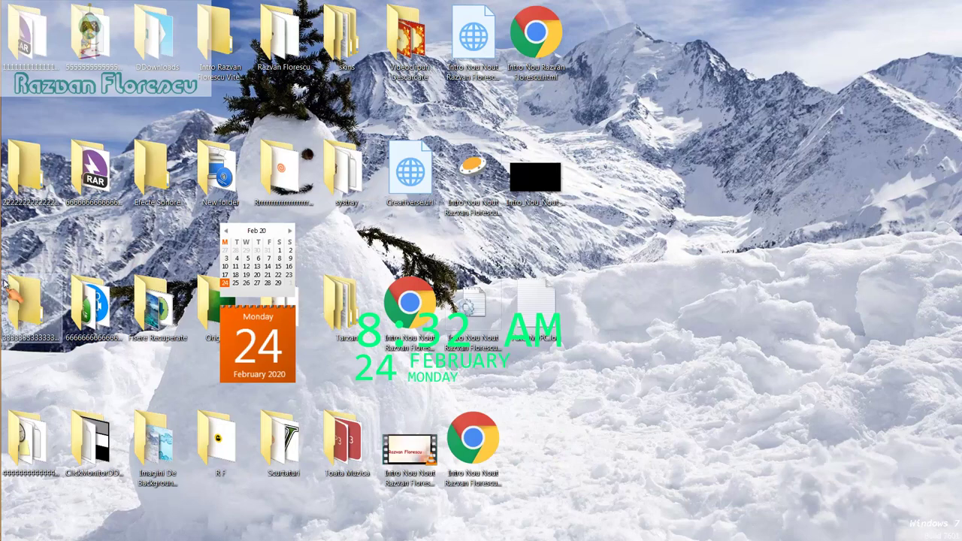
Find the running screen recorder among the open programs and bring its recording control window onto the desktop.
{"action": "mouse_move", "coordinate": [5, 343]}
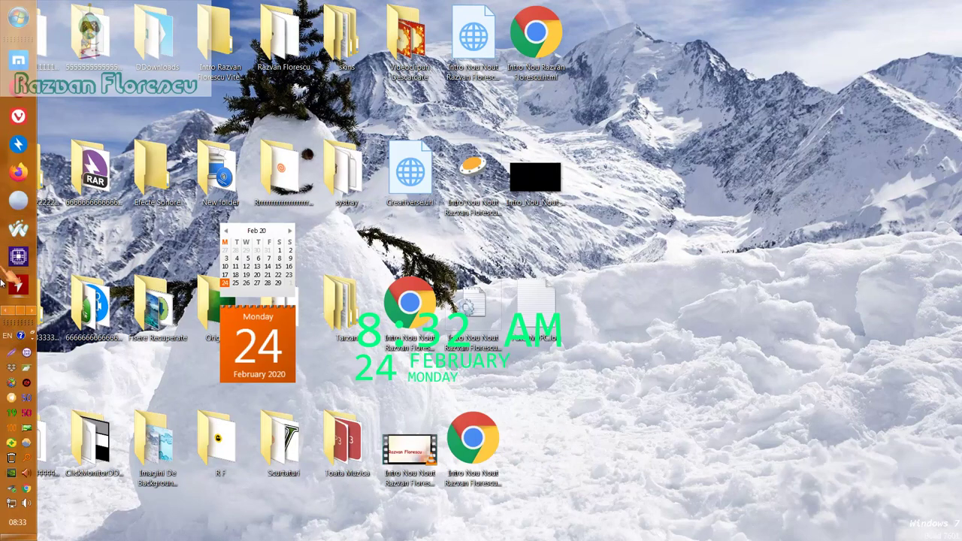
{"action": "scroll", "coordinate": [4, 312], "scroll_direction": "down", "scroll_amount": 2}
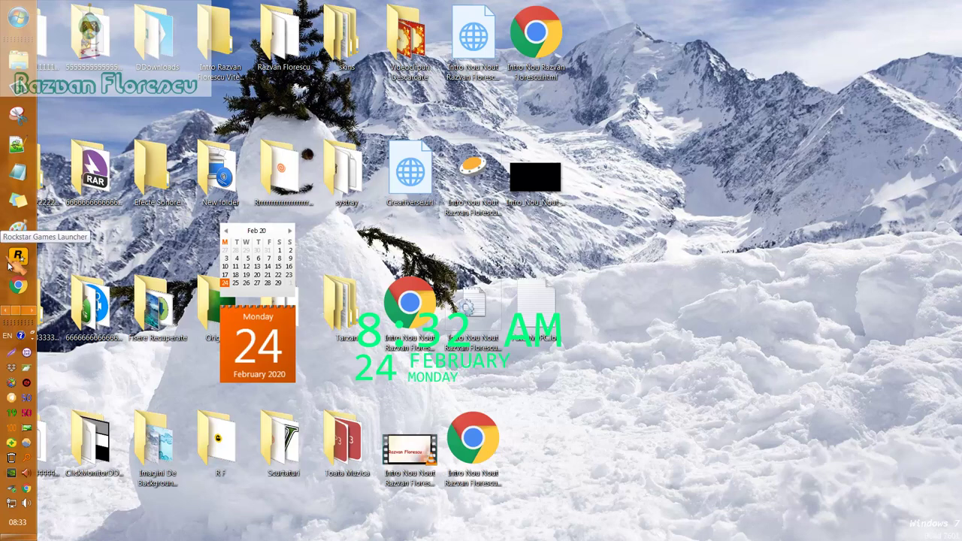
{"action": "left_click", "coordinate": [33, 310]}
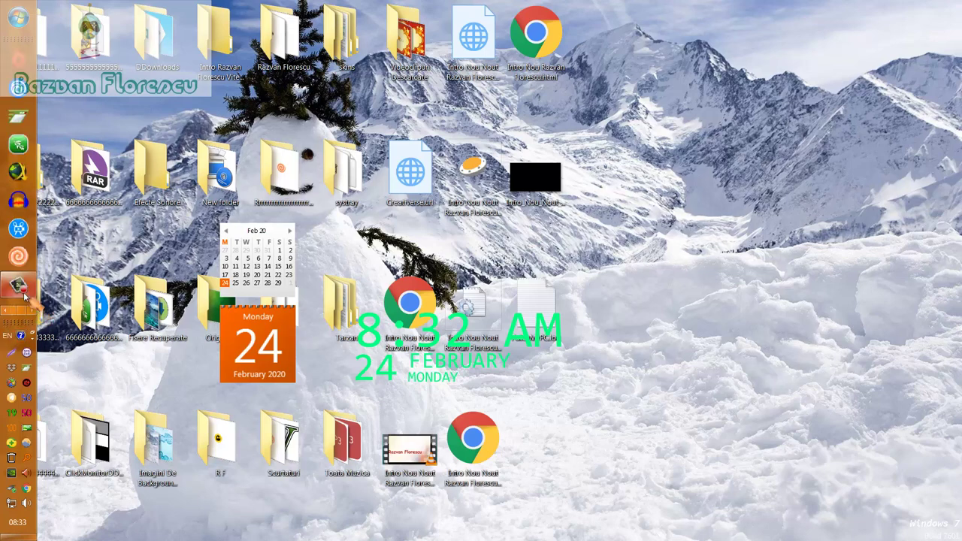
{"action": "mouse_move", "coordinate": [18, 286]}
{"action": "left_click", "coordinate": [148, 285]}
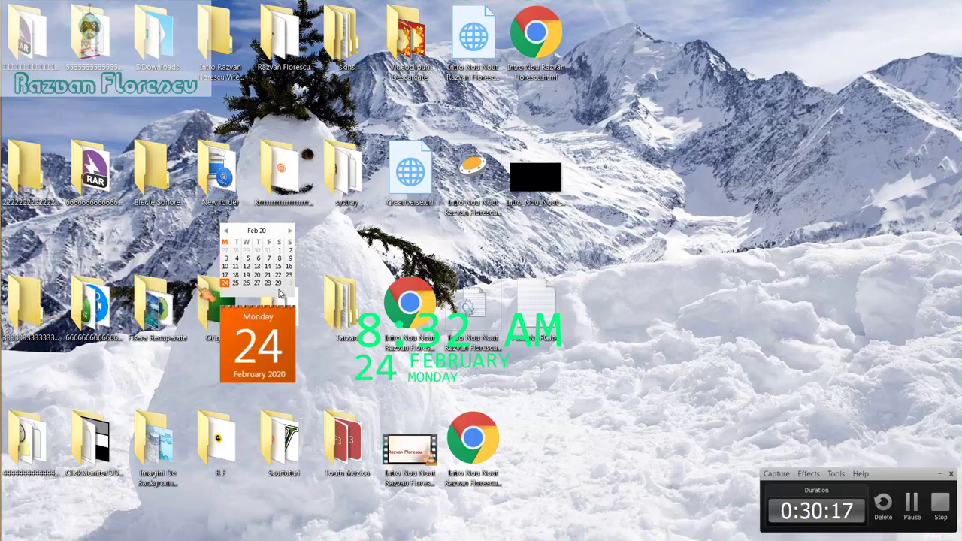